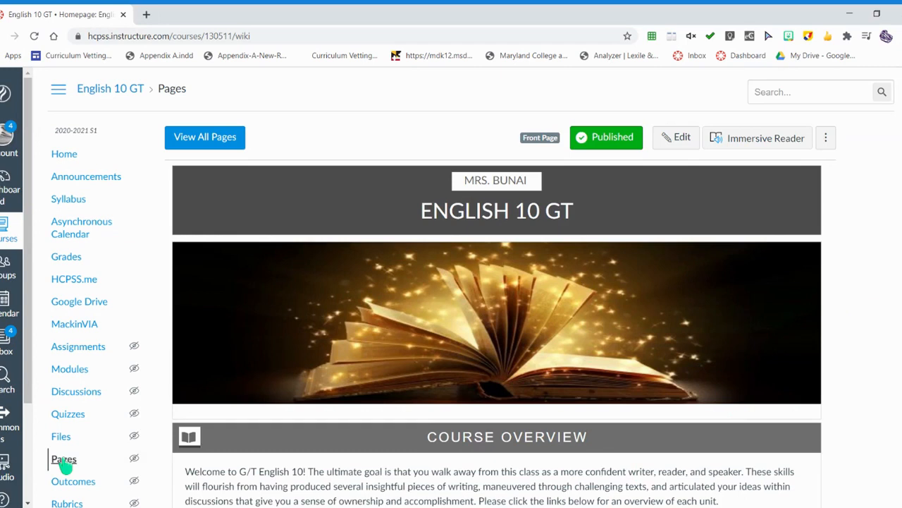
Create a new course page titled "Demo" and place the cursor in its empty body.
{"action": "left_click", "coordinate": [205, 141]}
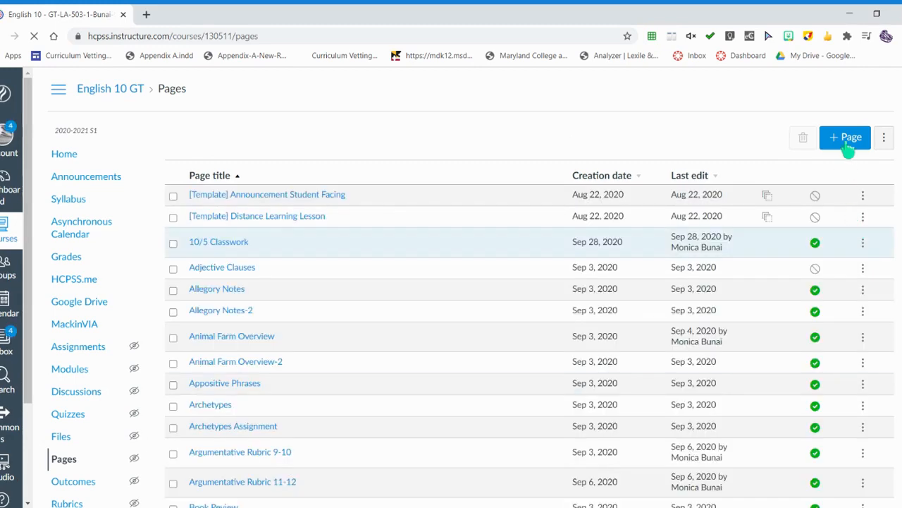
{"action": "left_click", "coordinate": [847, 141]}
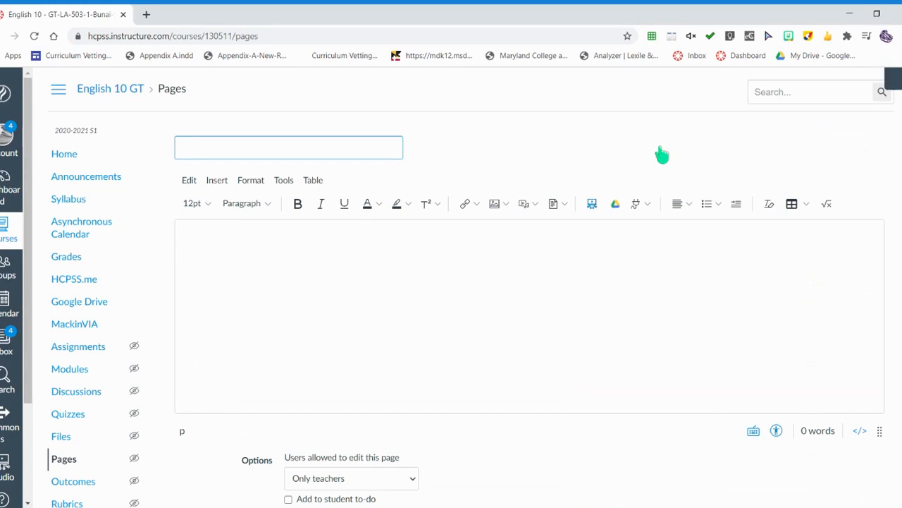
{"action": "type", "text": "Demo"}
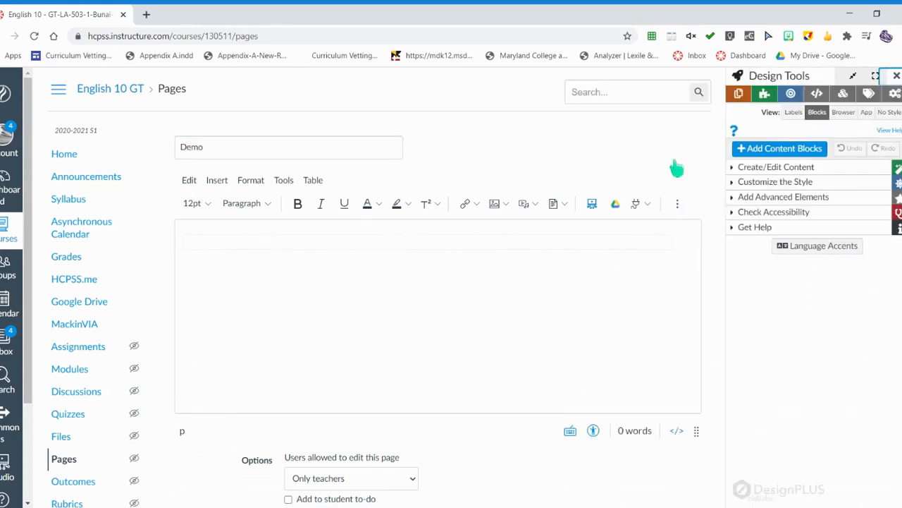
{"action": "left_click", "coordinate": [185, 242]}
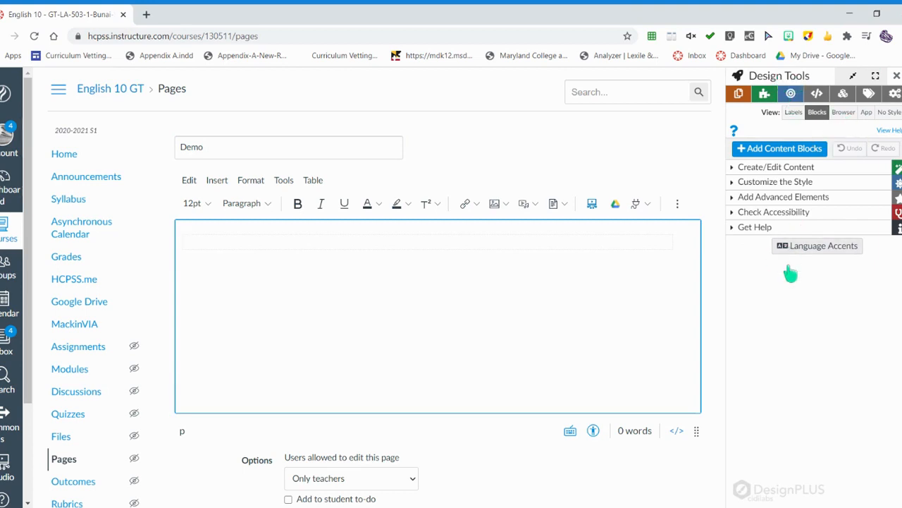
Close and reopen the Design Tools sidebar, and toggle its automatic launch setting off and back on.
{"action": "left_click", "coordinate": [898, 79]}
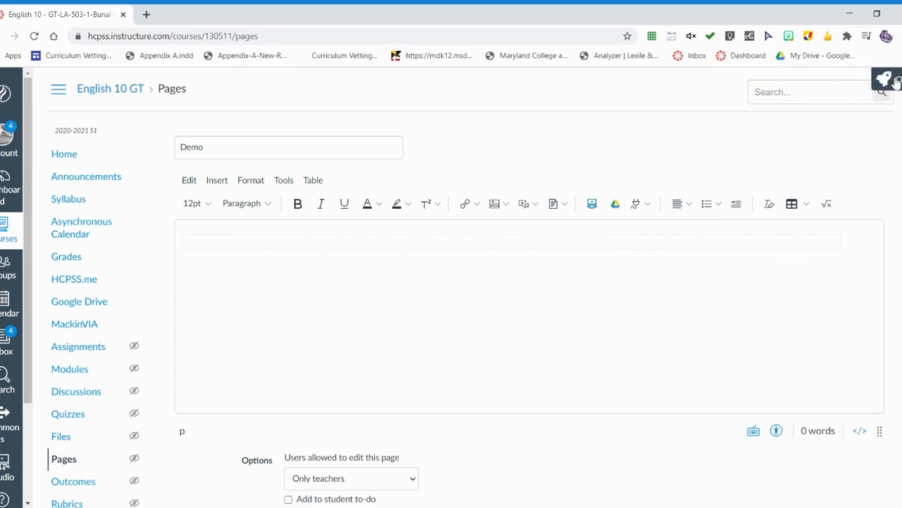
{"action": "left_click", "coordinate": [894, 86]}
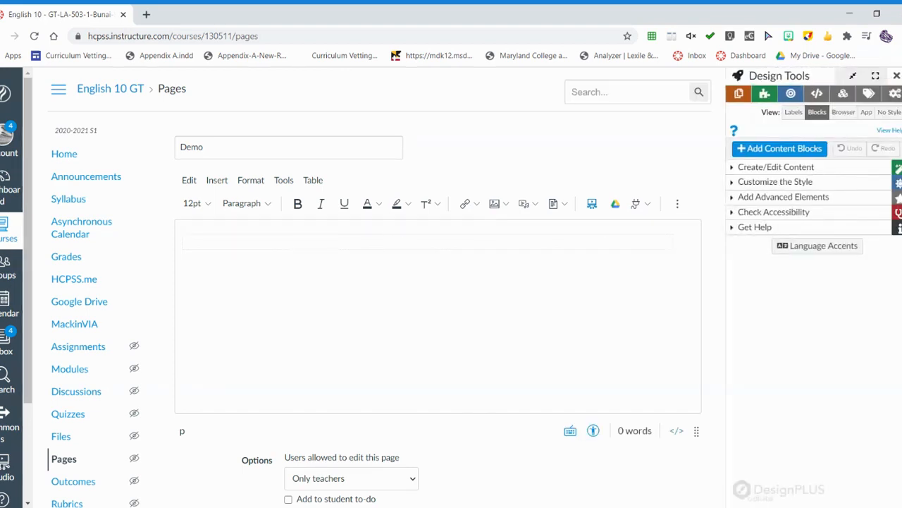
{"action": "left_click", "coordinate": [895, 95]}
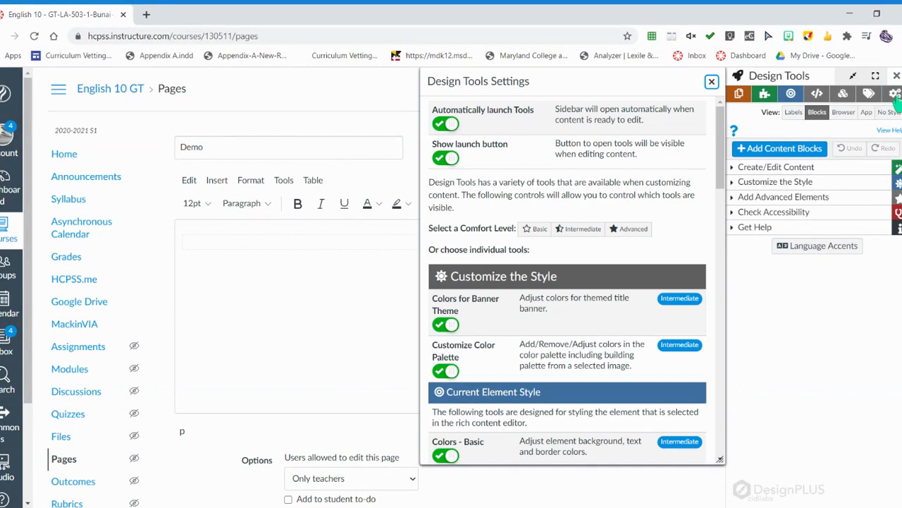
{"action": "left_click", "coordinate": [443, 125]}
{"action": "left_click", "coordinate": [443, 125]}
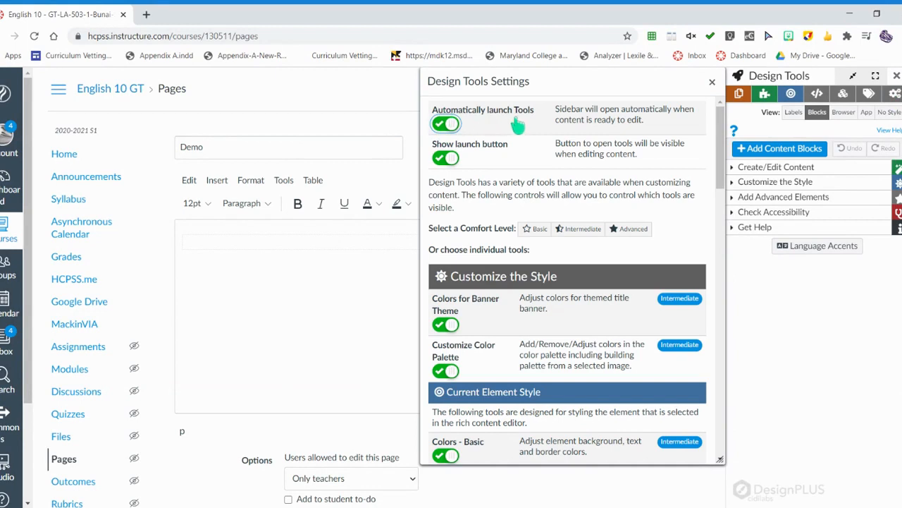
{"action": "left_click", "coordinate": [712, 82]}
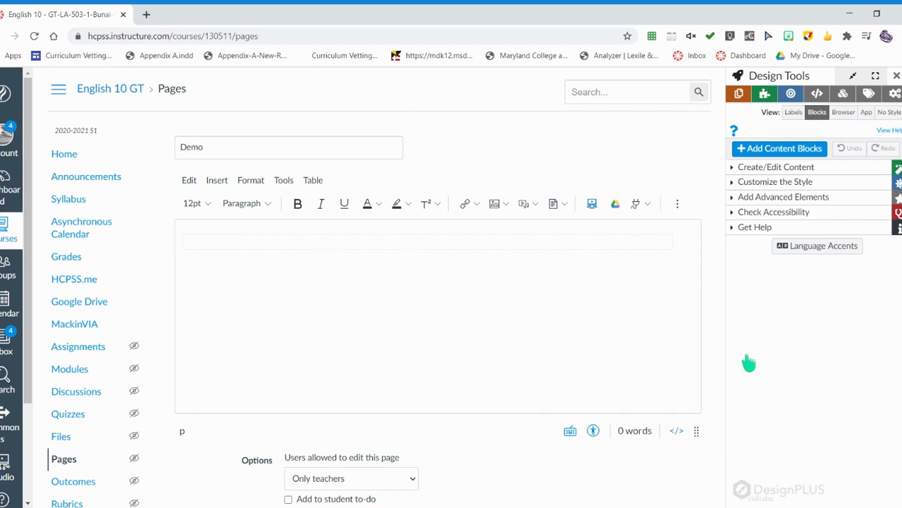
Apply the institutional theme Flat Sections 1 to the Demo page.
{"action": "left_click", "coordinate": [184, 242]}
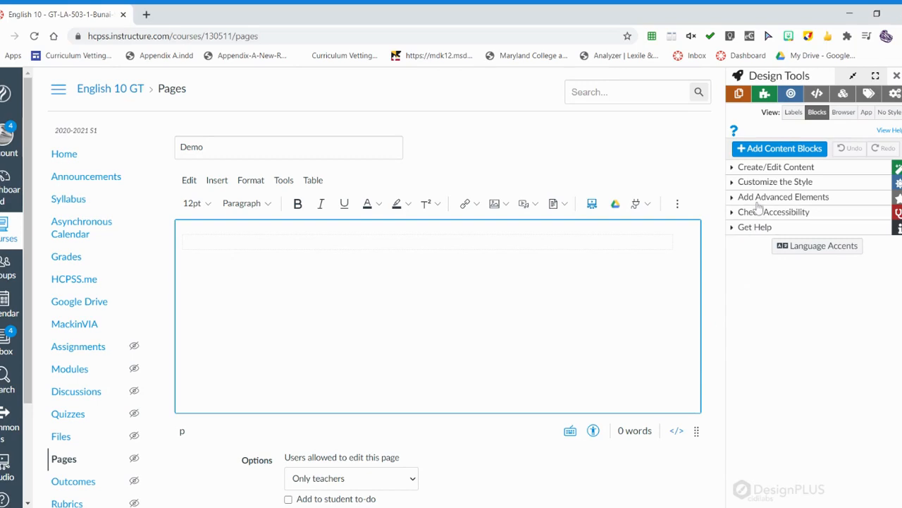
{"action": "left_click", "coordinate": [760, 172]}
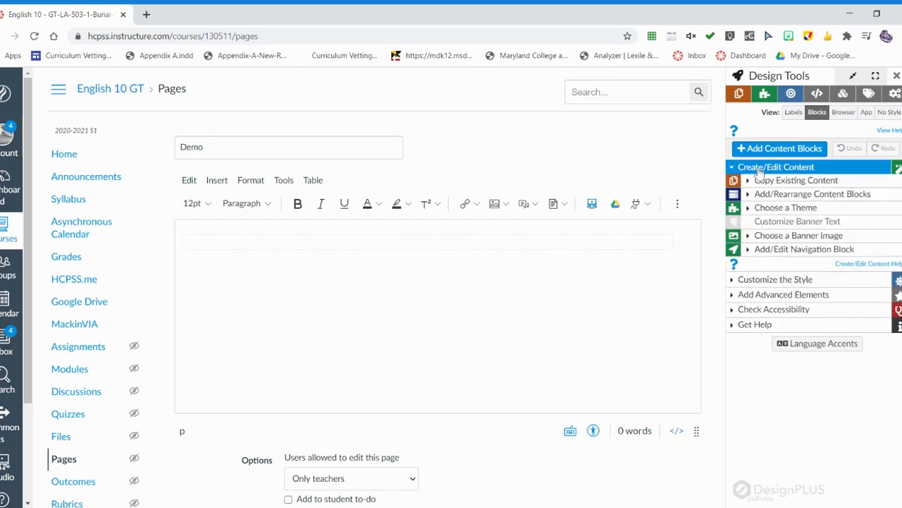
{"action": "left_click", "coordinate": [761, 216]}
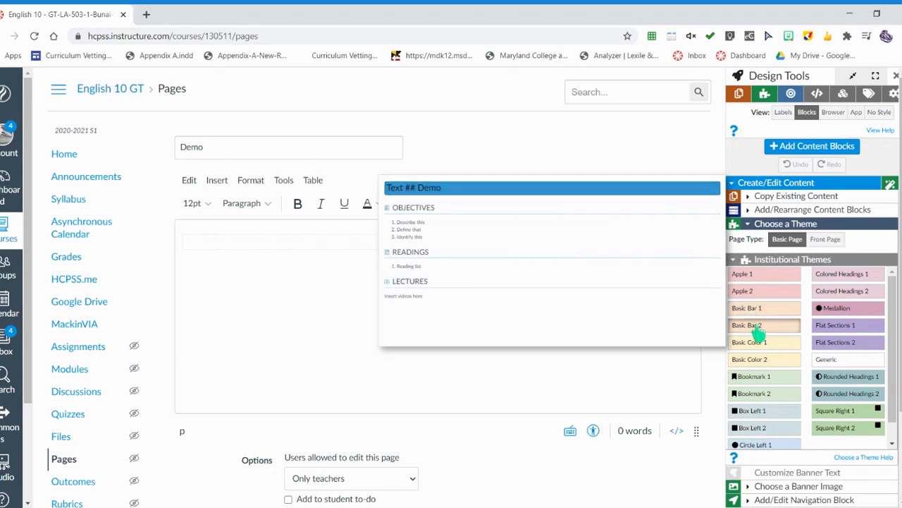
{"action": "left_click", "coordinate": [829, 327]}
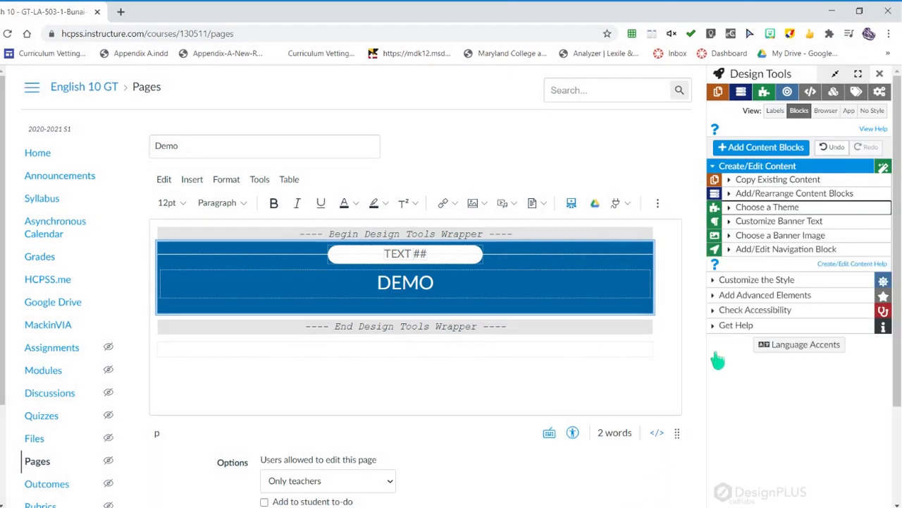
Add the Objectives, Readings and Lectures template blocks below the title banner.
{"action": "left_click", "coordinate": [743, 151]}
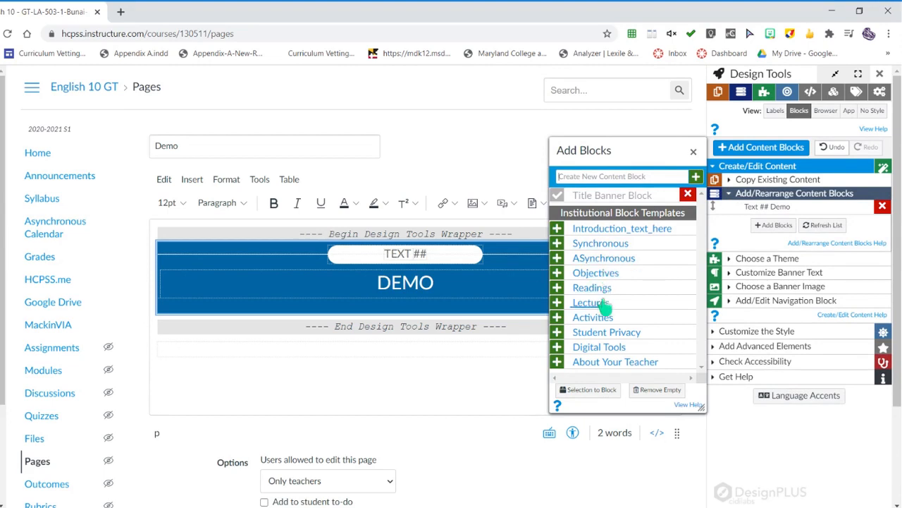
{"action": "left_click", "coordinate": [596, 278]}
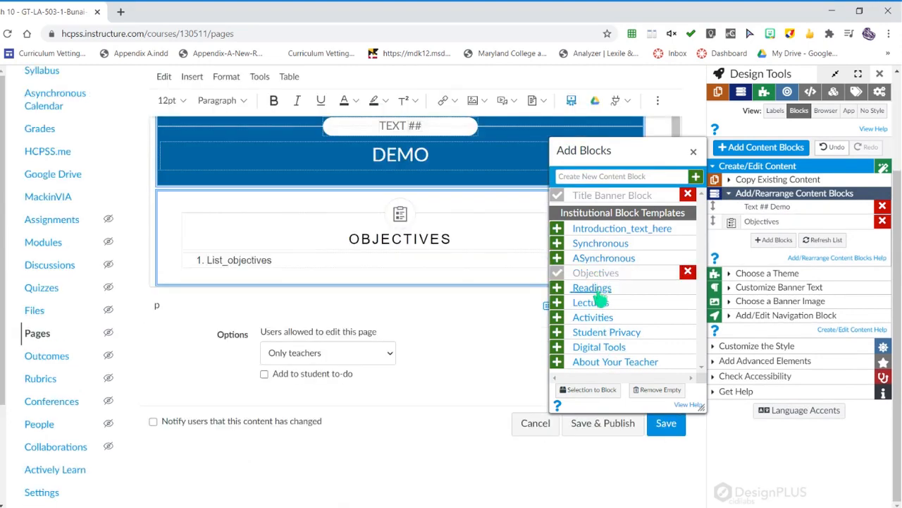
{"action": "left_click", "coordinate": [596, 287]}
{"action": "left_click", "coordinate": [596, 304]}
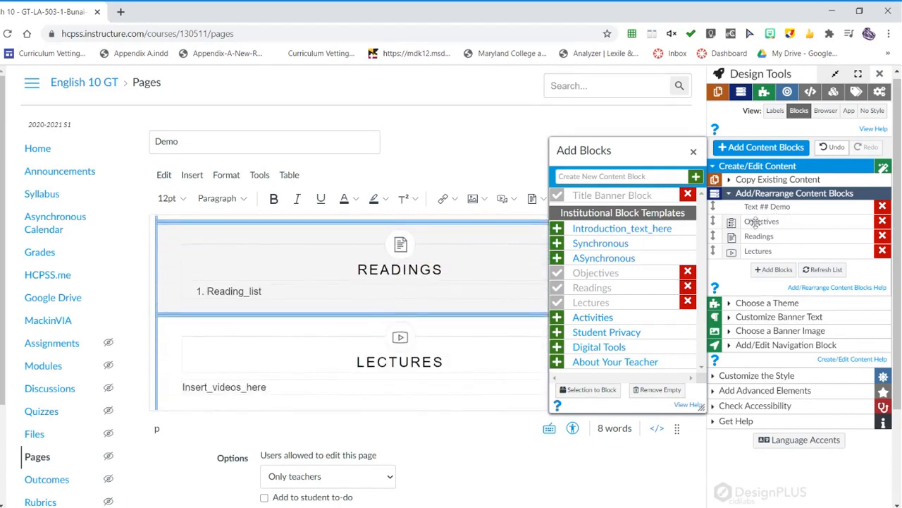
Locate the Objectives, Lectures and Readings blocks on the page from the content block list.
{"action": "left_click", "coordinate": [759, 221]}
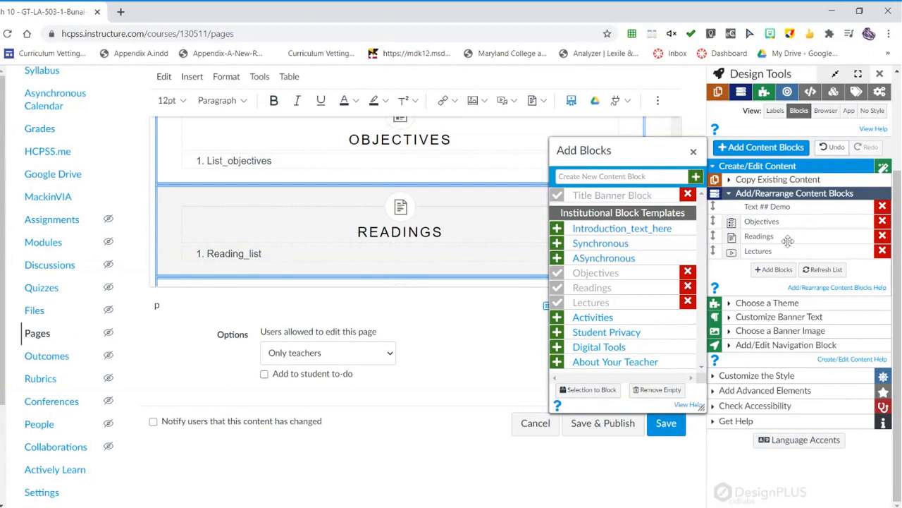
{"action": "left_click", "coordinate": [783, 253]}
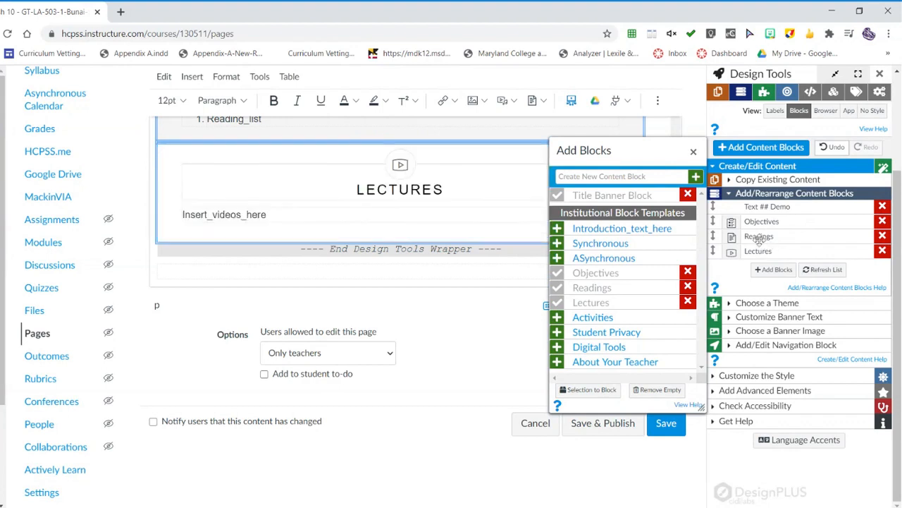
{"action": "left_click", "coordinate": [752, 236]}
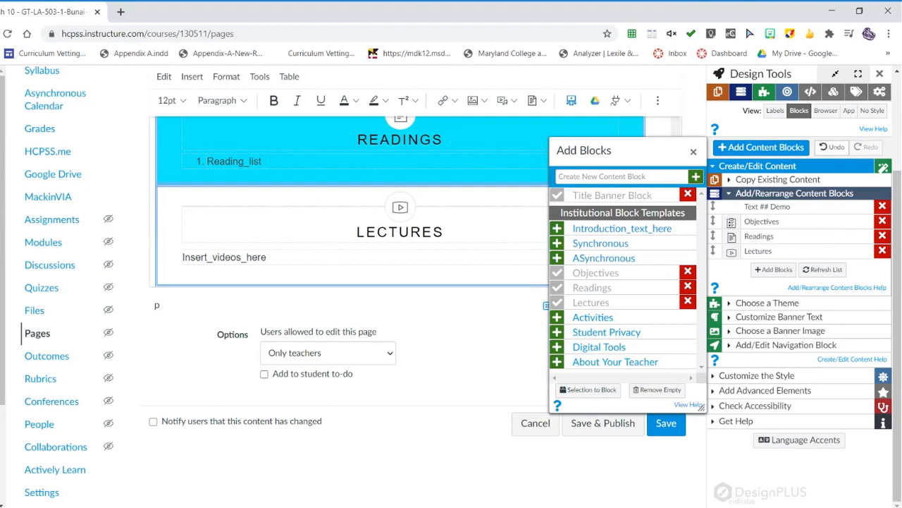
Remove the Readings, Lectures and Objectives blocks from the page.
{"action": "left_click", "coordinate": [882, 236]}
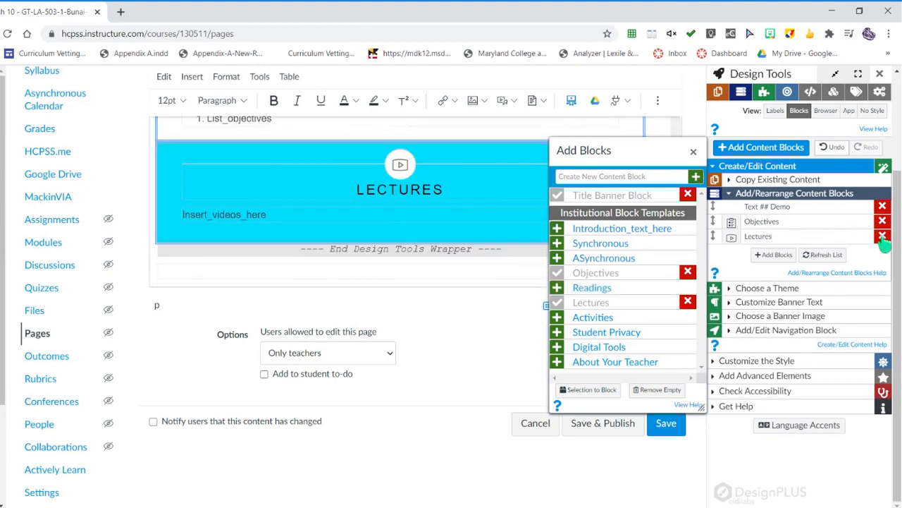
{"action": "left_click", "coordinate": [882, 236]}
{"action": "left_click", "coordinate": [882, 221]}
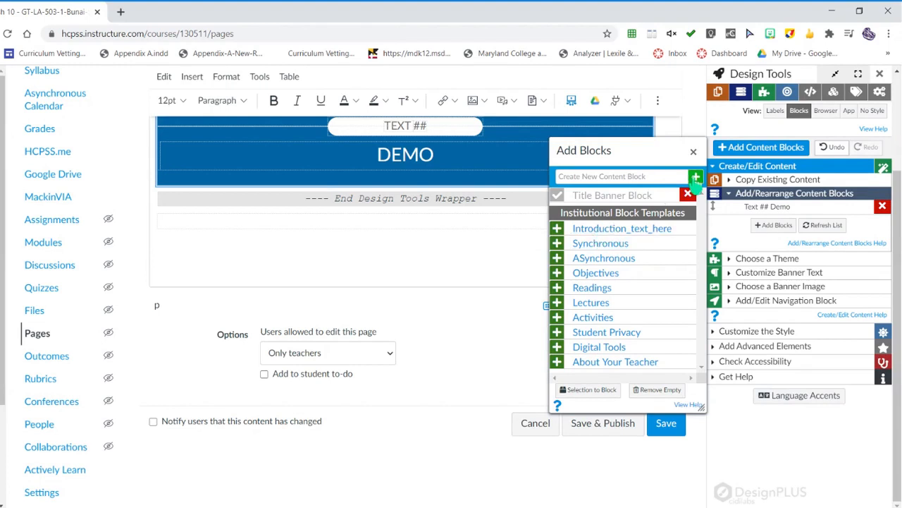
Add an untitled content block and a second one titled "Example", and dismiss the block picker.
{"action": "left_click", "coordinate": [696, 177]}
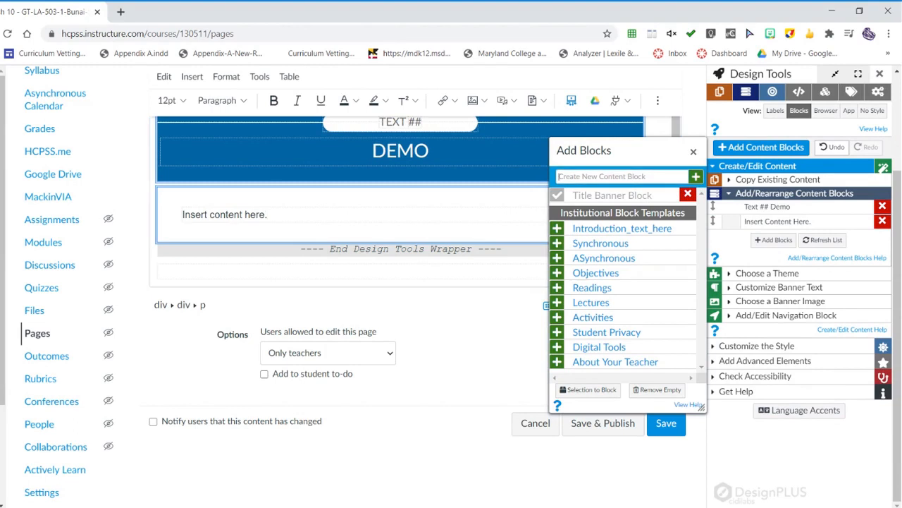
{"action": "type", "text": "Example"}
{"action": "left_click", "coordinate": [696, 177]}
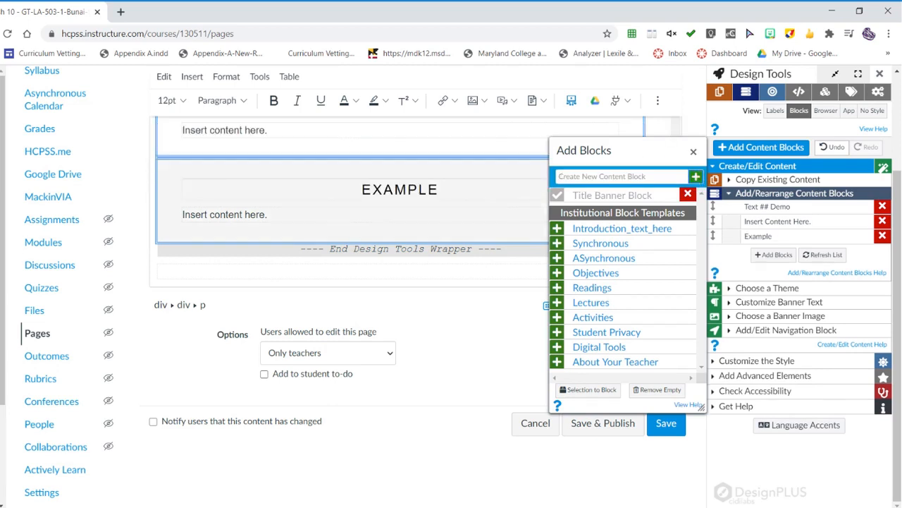
{"action": "left_click", "coordinate": [362, 189]}
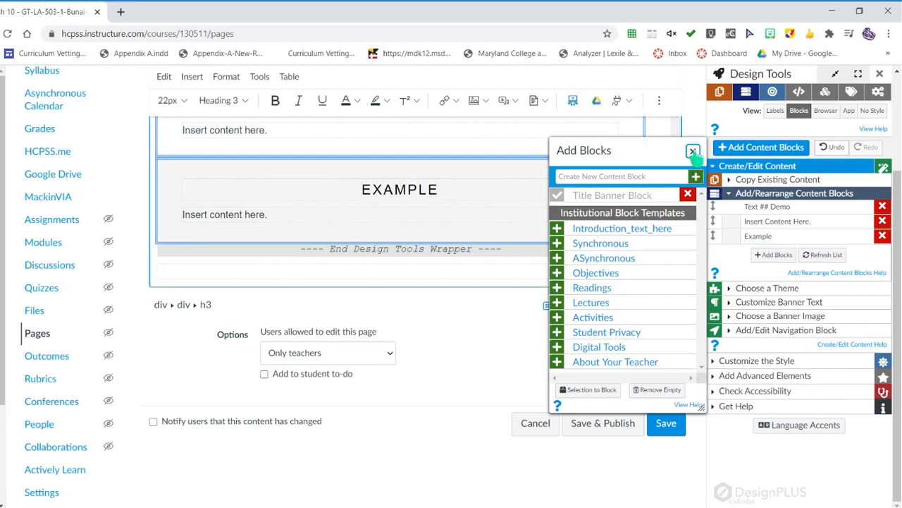
{"action": "left_click", "coordinate": [693, 151]}
Search the custom icons for "people" and insert the users icon before the Example heading.
{"action": "left_click", "coordinate": [362, 189]}
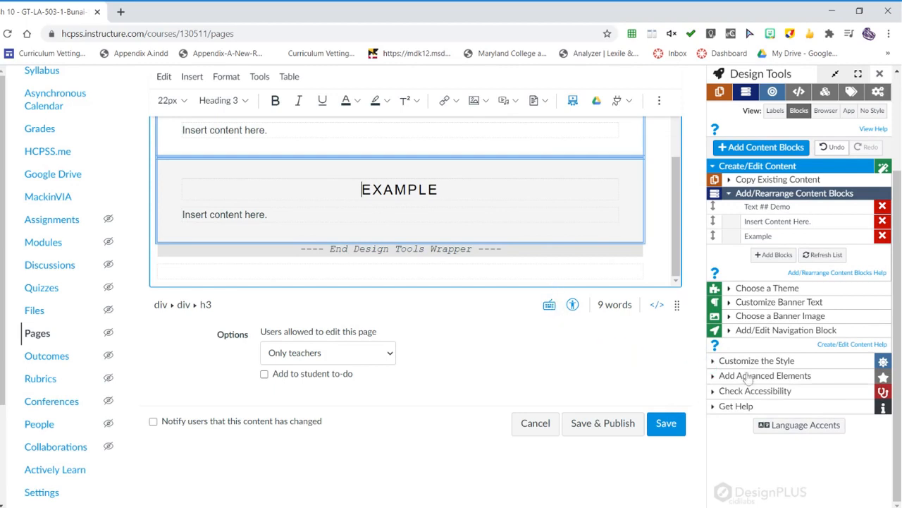
{"action": "left_click", "coordinate": [746, 379]}
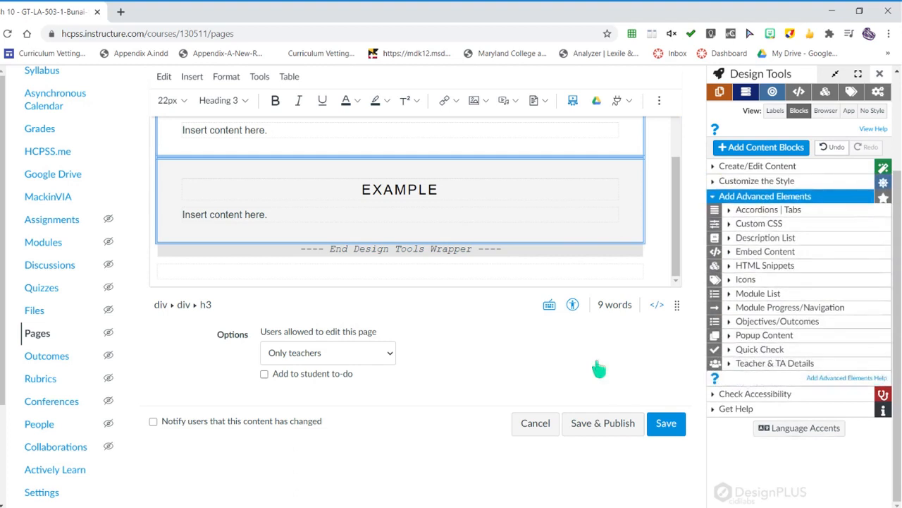
{"action": "left_click", "coordinate": [751, 280]}
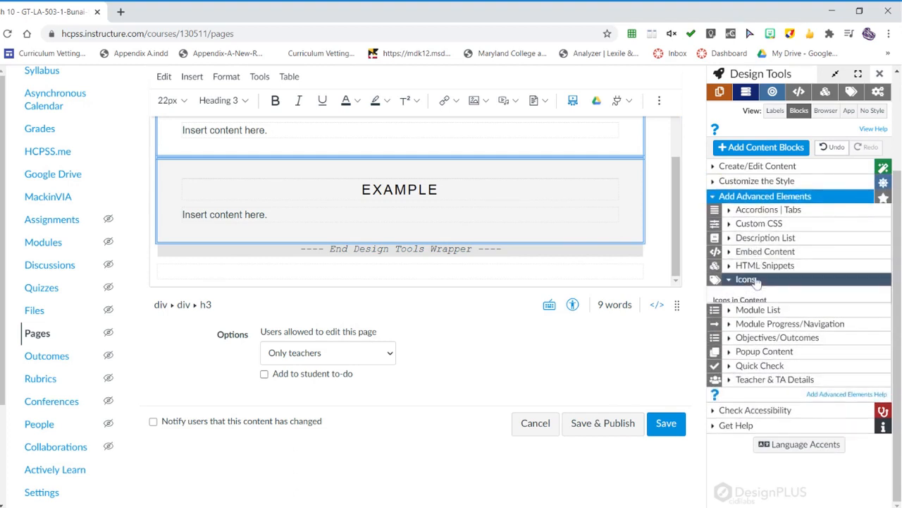
{"action": "left_click", "coordinate": [362, 190]}
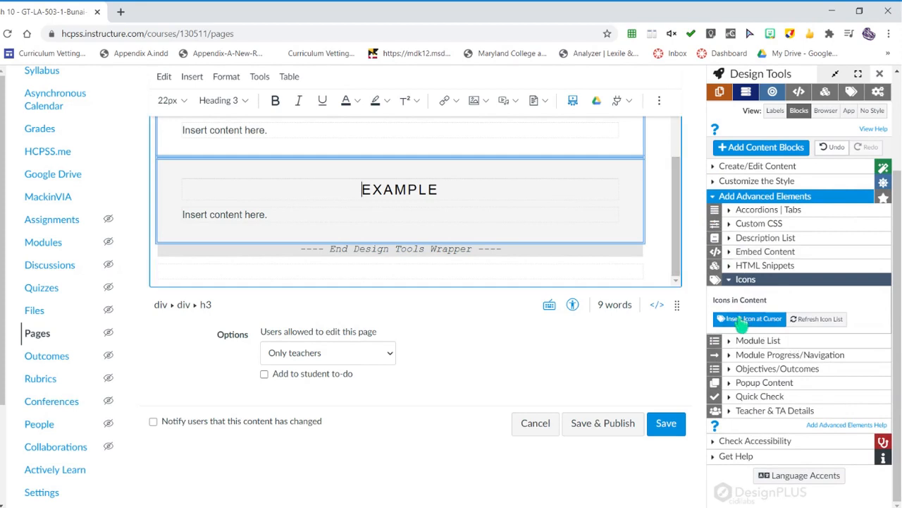
{"action": "left_click", "coordinate": [745, 328]}
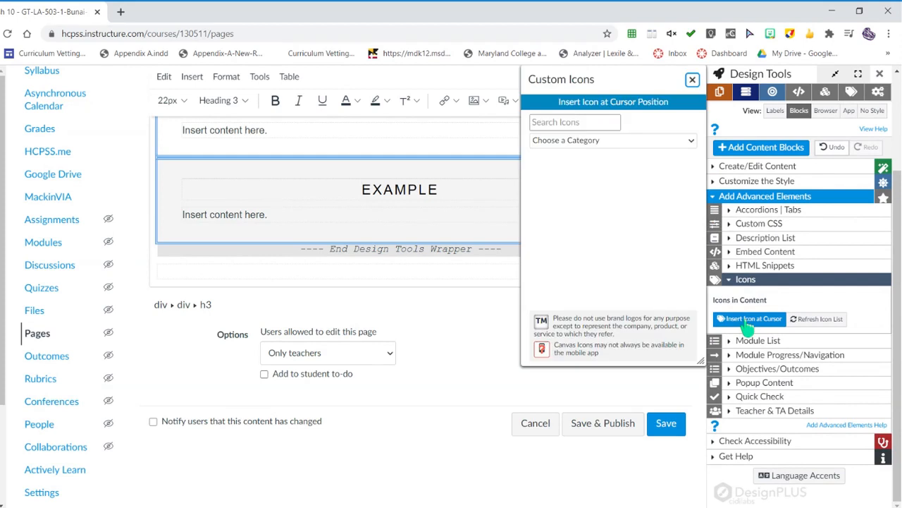
{"action": "left_click", "coordinate": [599, 123]}
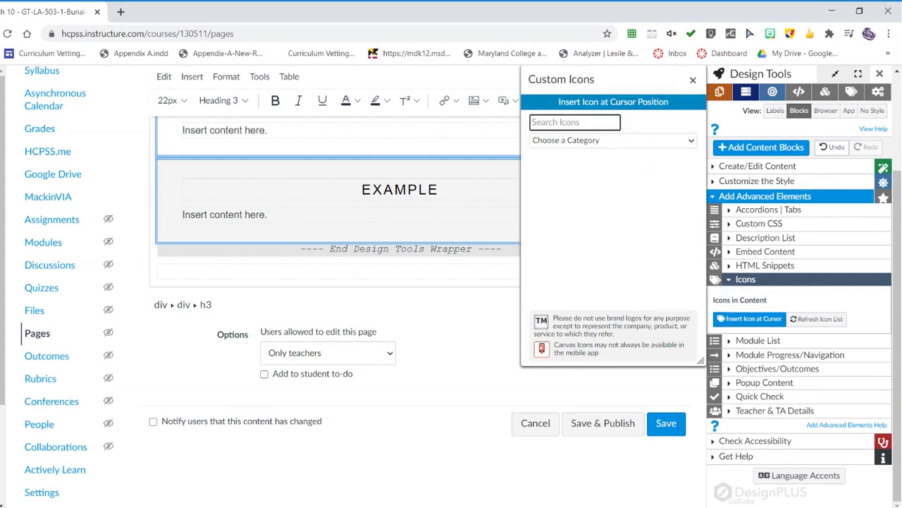
{"action": "type", "text": "peo"}
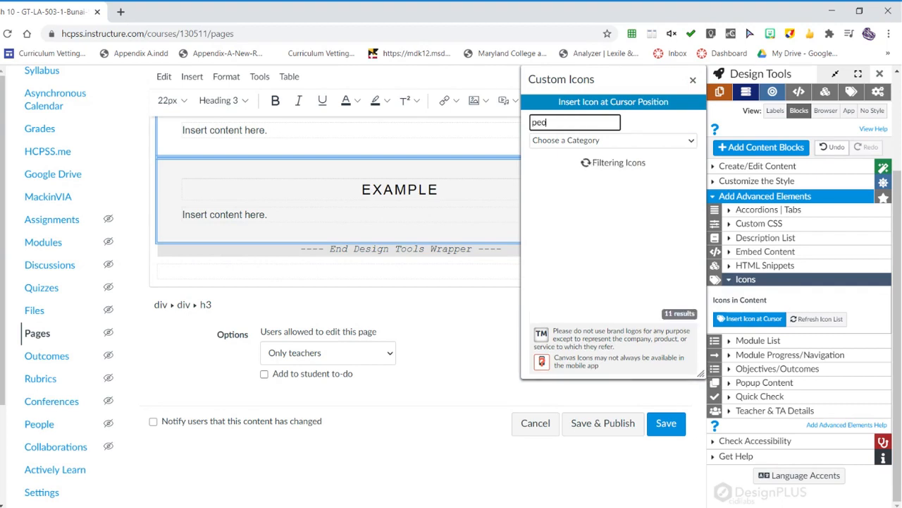
{"action": "type", "text": "ple"}
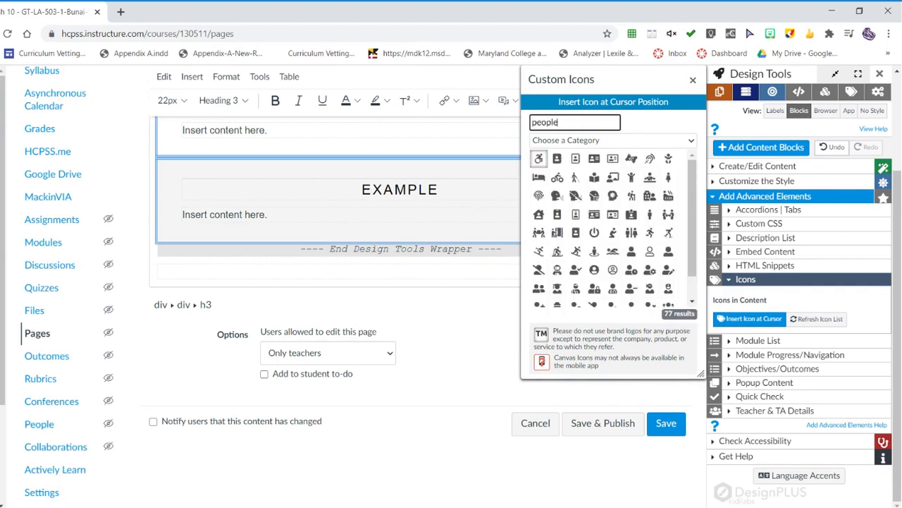
{"action": "scroll", "coordinate": [670, 221], "scroll_direction": "down", "scroll_amount": 1}
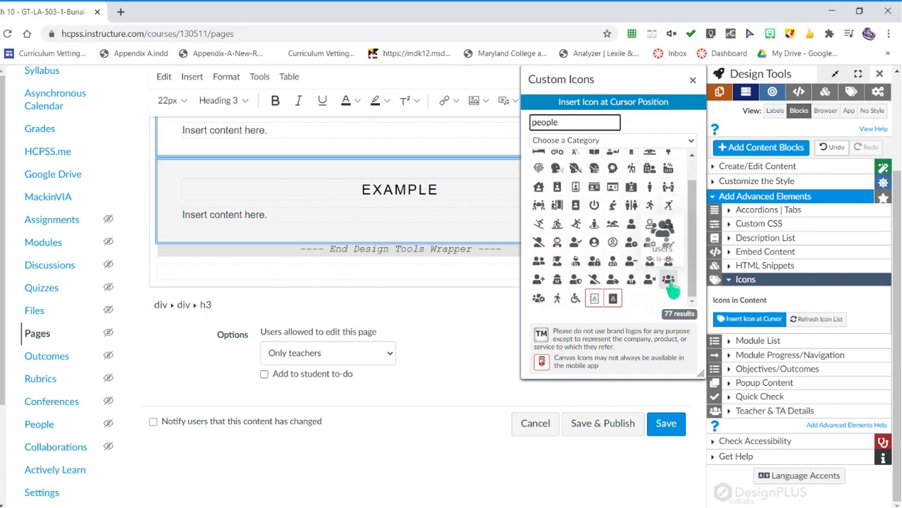
{"action": "left_click", "coordinate": [669, 281]}
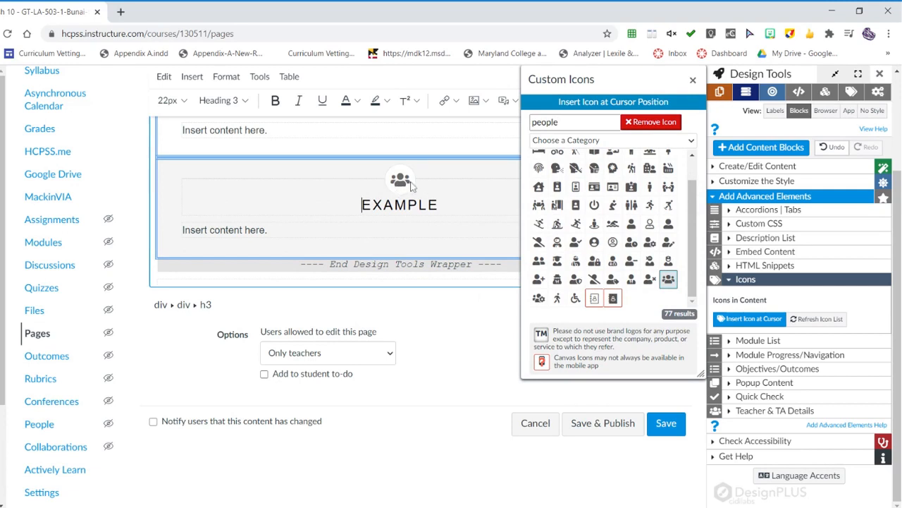
Delete the users icon from the Example heading.
{"action": "left_click", "coordinate": [401, 180]}
{"action": "key", "text": "BackSpace"}
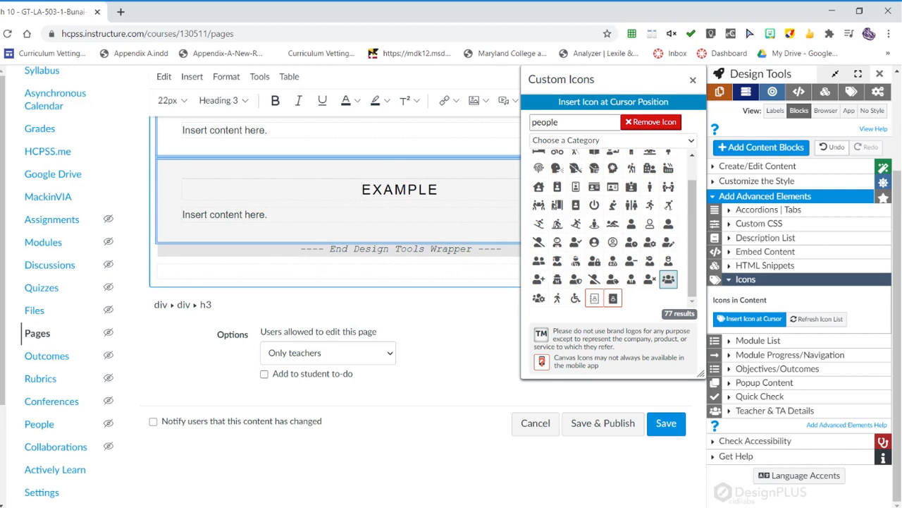
Search the custom icons for "rubric" and insert the solid clipboard icon at the Example heading.
{"action": "left_click_drag", "start_coordinate": [617, 123], "coordinate": [527, 124]}
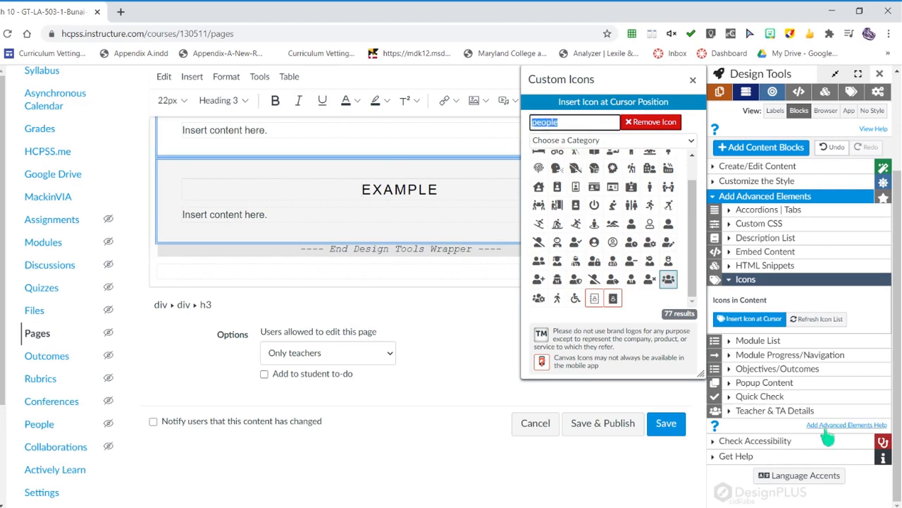
{"action": "type", "text": "rubric"}
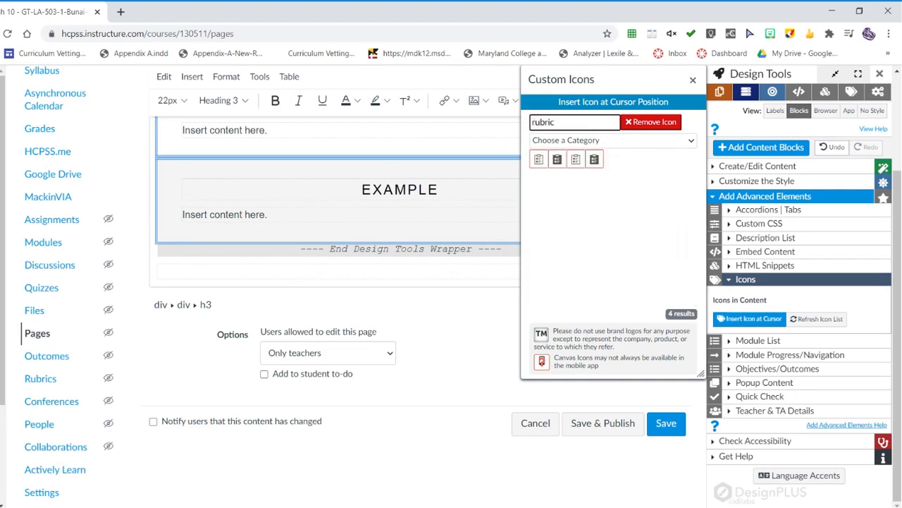
{"action": "left_click", "coordinate": [594, 160]}
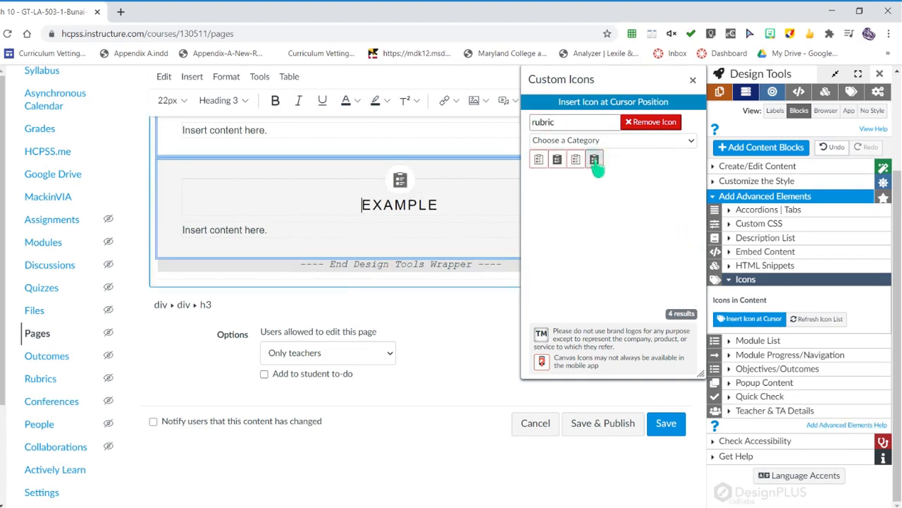
Retitle the Example block "Rubric", replace its placeholder text with "Content goes here.", and save and publish the page.
{"action": "left_click_drag", "start_coordinate": [439, 204], "coordinate": [361, 204]}
{"action": "type", "text": "RUBRIC"}
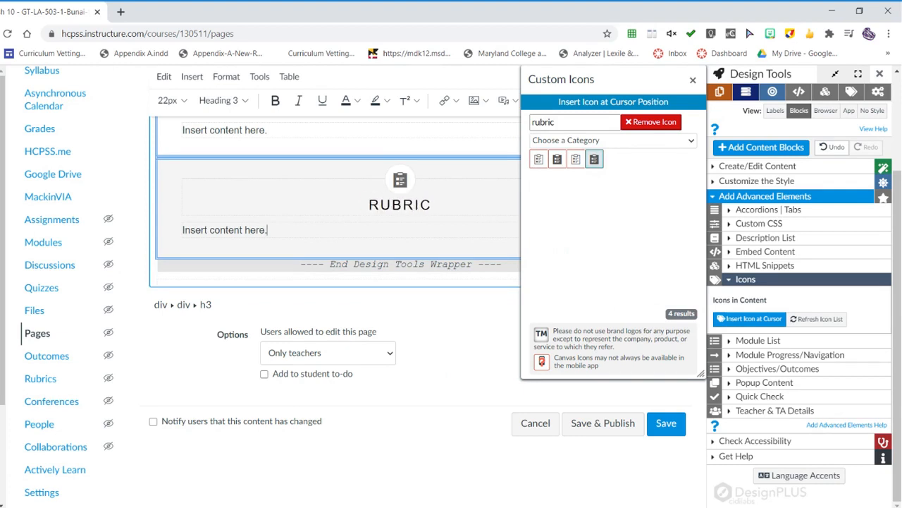
{"action": "left_click_drag", "start_coordinate": [267, 230], "coordinate": [182, 230]}
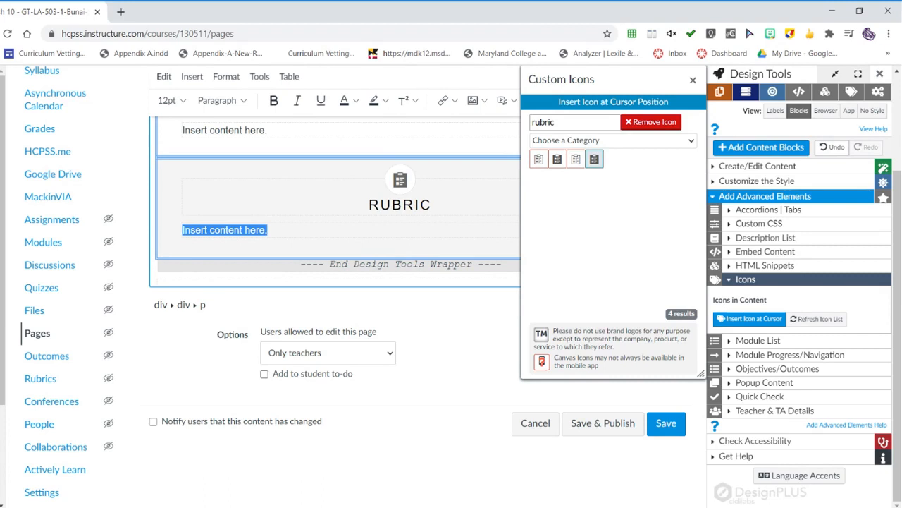
{"action": "type", "text": "Content goes"}
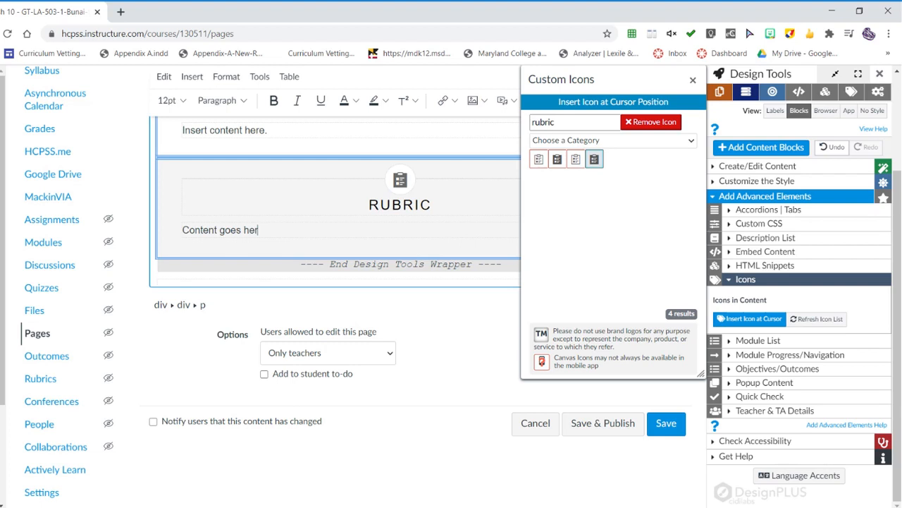
{"action": "left_click", "coordinate": [612, 425]}
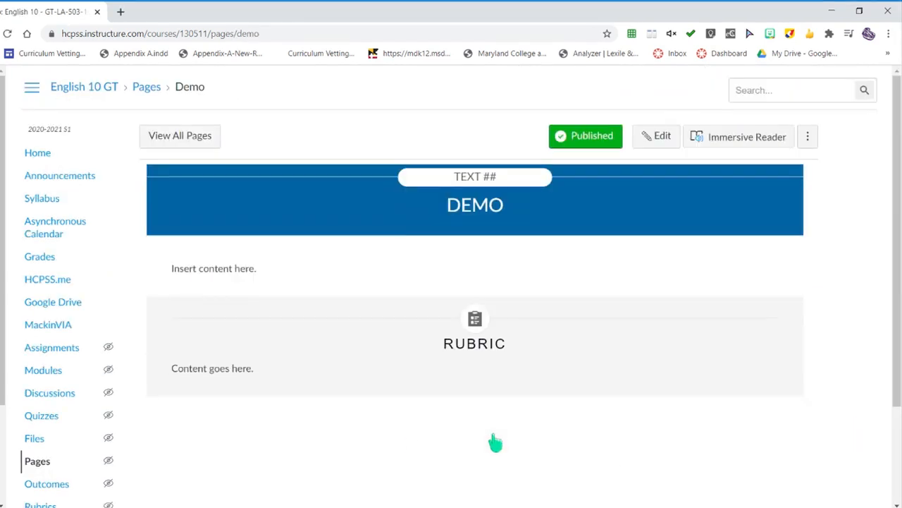
Reopen the page for editing and replace the untitled block's placeholder text with "Directions" formatted as Heading 3.
{"action": "left_click", "coordinate": [659, 141]}
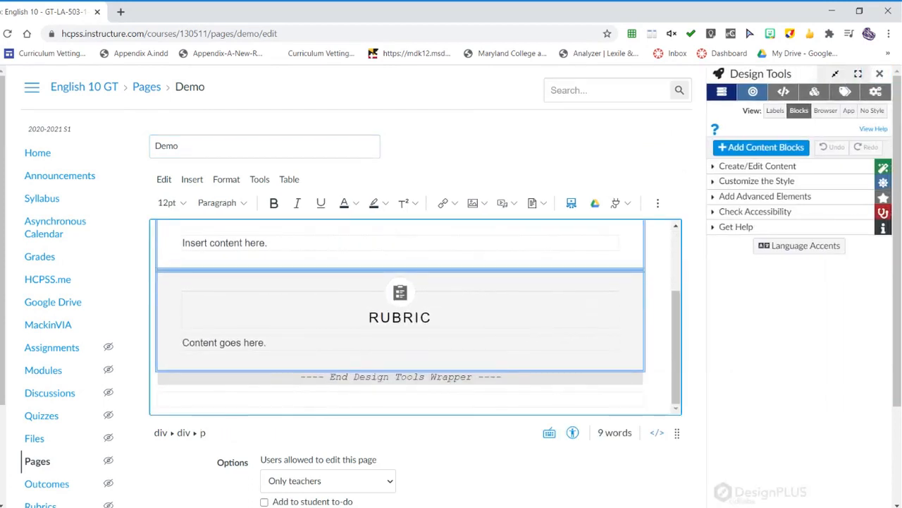
{"action": "scroll", "coordinate": [399, 317], "scroll_direction": "up", "scroll_amount": 2}
{"action": "left_click_drag", "start_coordinate": [268, 305], "coordinate": [181, 305]}
{"action": "type", "text": "Directions"}
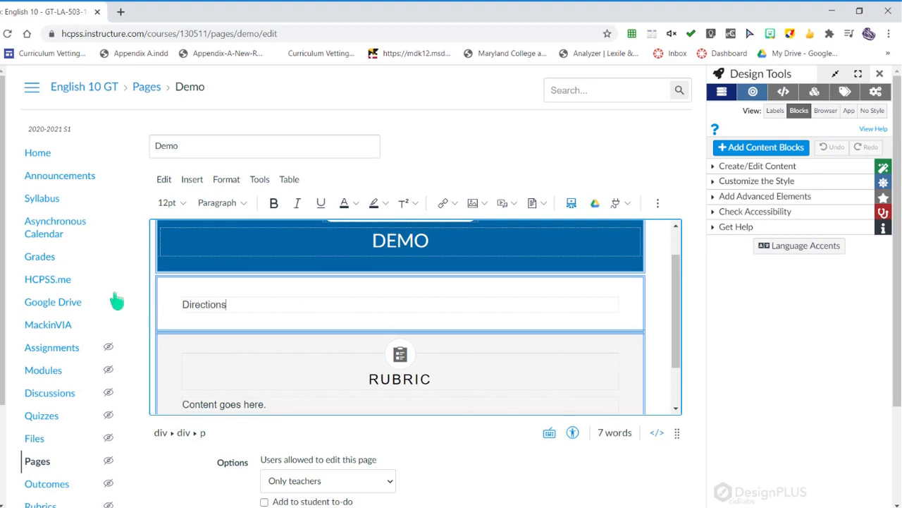
{"action": "left_click", "coordinate": [218, 203]}
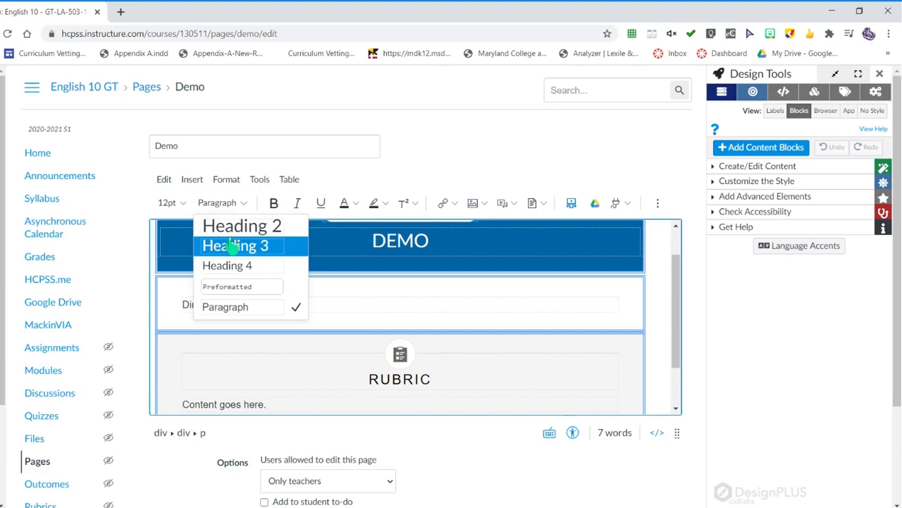
{"action": "left_click", "coordinate": [229, 246]}
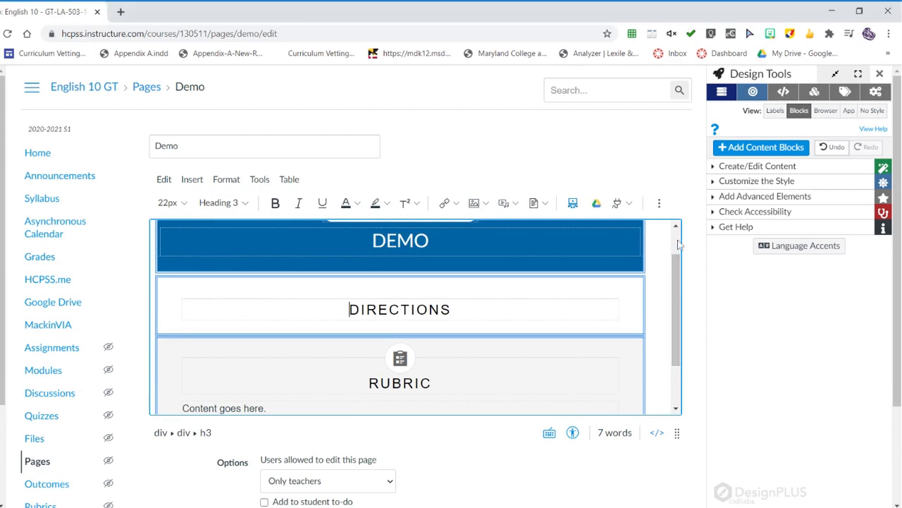
Search the custom icons for "assignment" and insert the solid assignment icon at the Directions heading.
{"action": "left_click", "coordinate": [740, 197]}
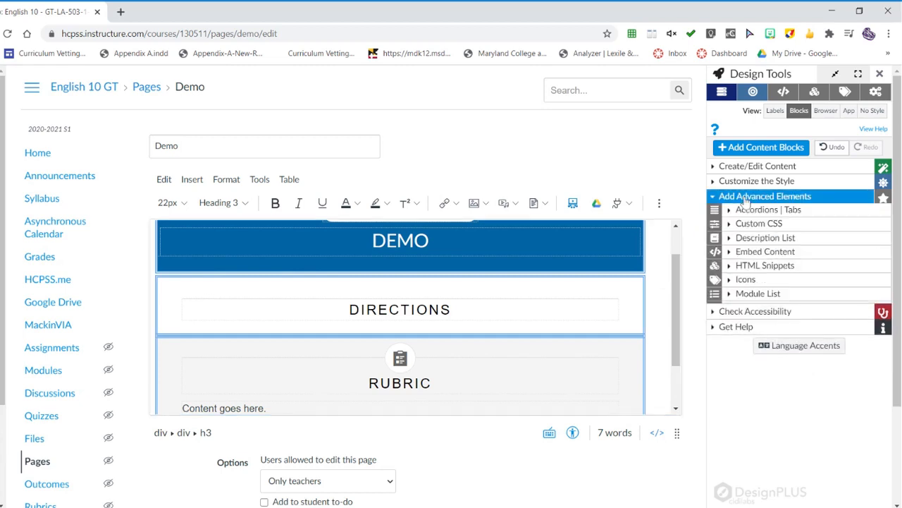
{"action": "left_click", "coordinate": [745, 282]}
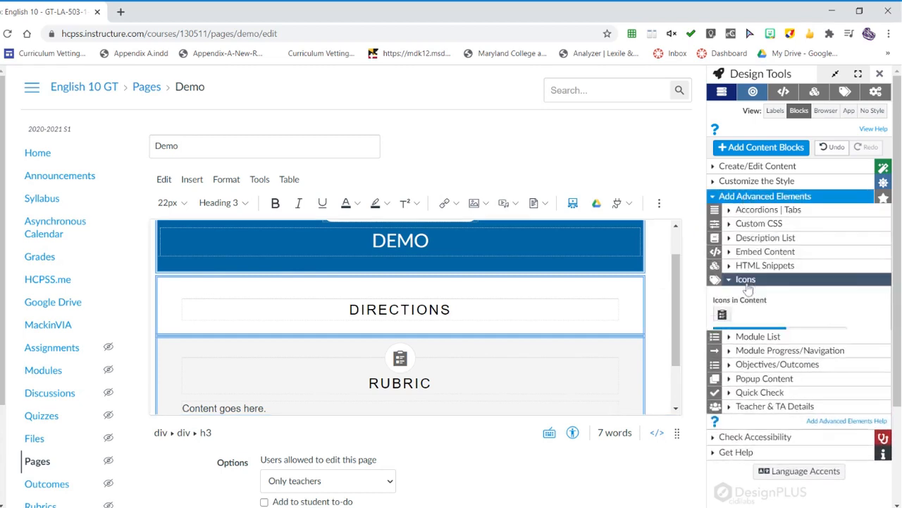
{"action": "left_click", "coordinate": [748, 353]}
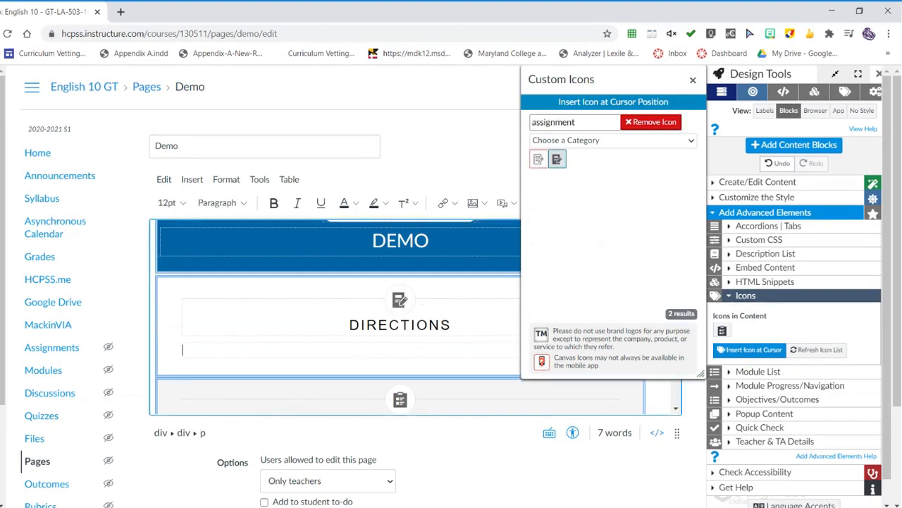
Enter "Text goes here." below the Directions heading and save the page.
{"action": "type", "text": "Tex"}
{"action": "key", "text": "BackSpace"}
{"action": "key", "text": "BackSpace"}
{"action": "type", "text": "xt goes here."}
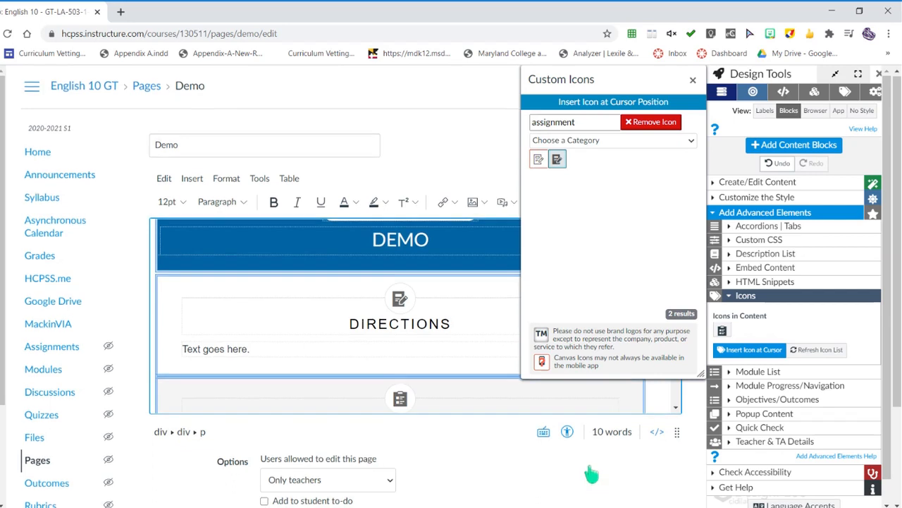
{"action": "scroll", "coordinate": [591, 474], "scroll_direction": "down", "scroll_amount": 3}
{"action": "left_click", "coordinate": [665, 423]}
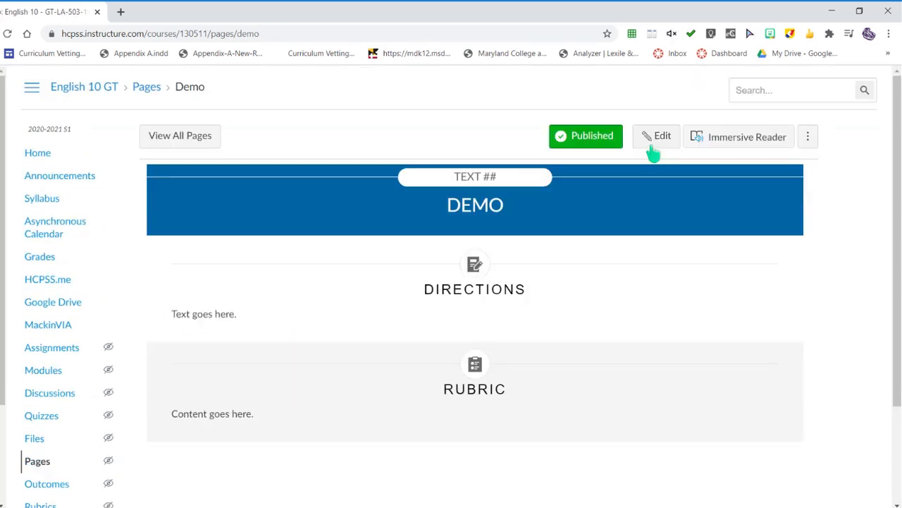
Reopen the page for editing, insert an accordion/tabs element on a new line below the Rubric block's text, and set its type to Tabs.
{"action": "left_click", "coordinate": [653, 149]}
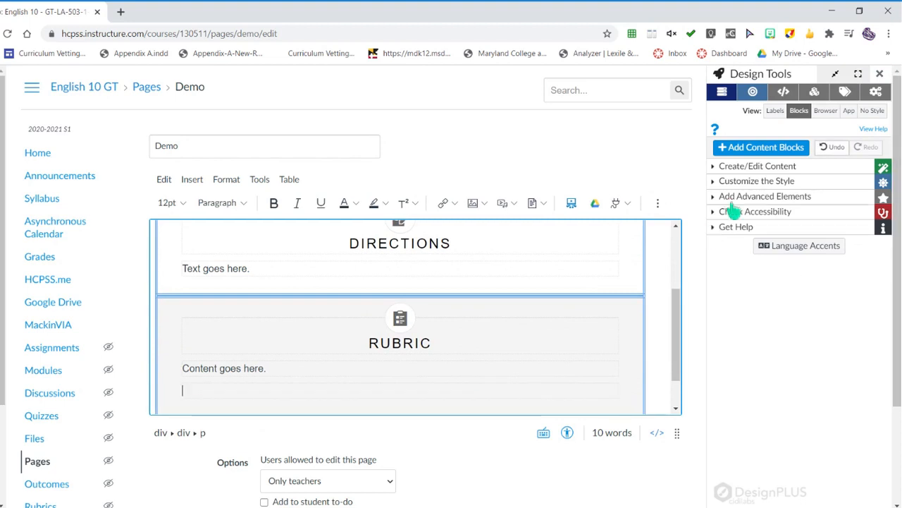
{"action": "left_click", "coordinate": [757, 202]}
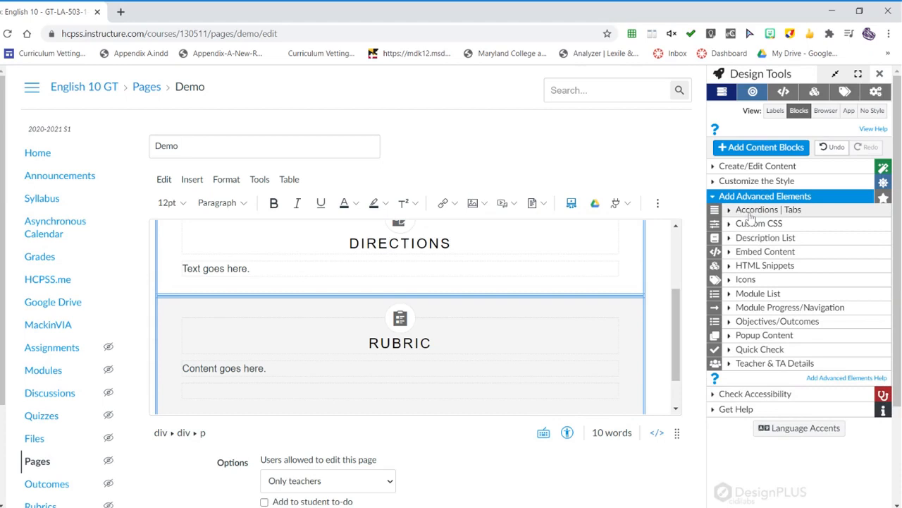
{"action": "left_click", "coordinate": [749, 214]}
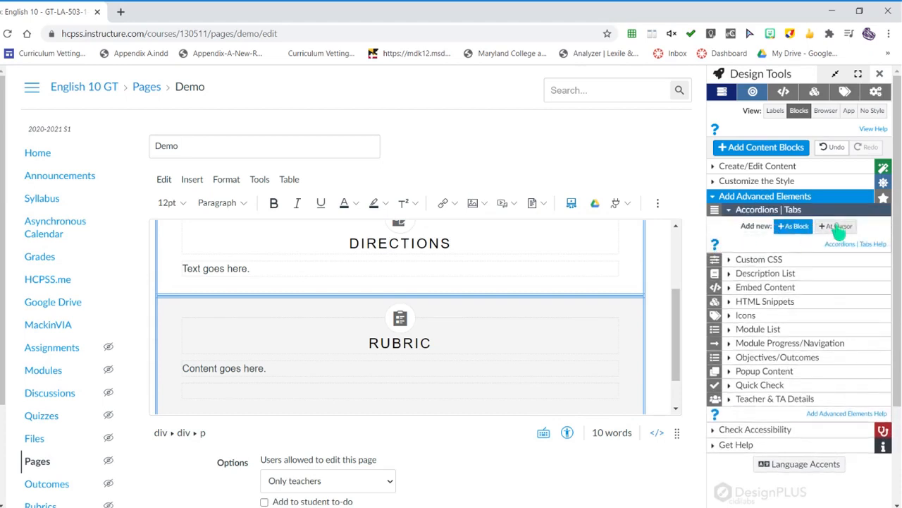
{"action": "left_click", "coordinate": [185, 390]}
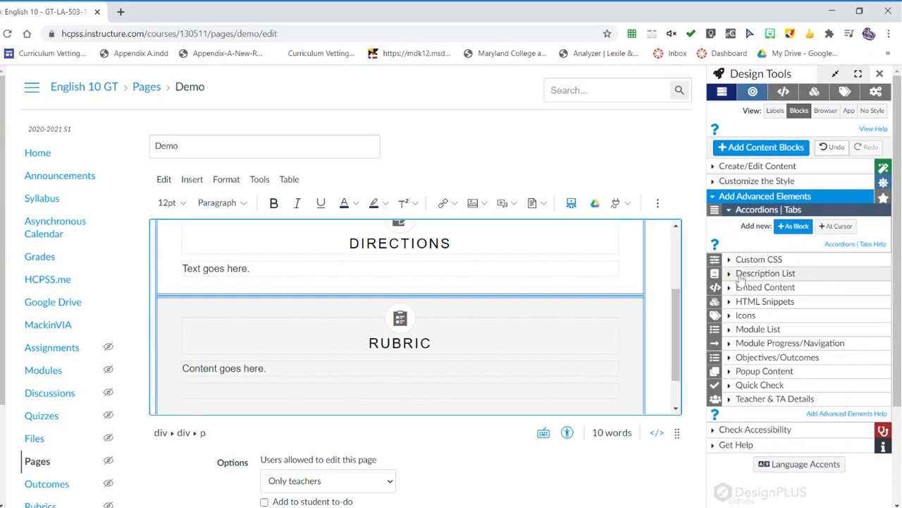
{"action": "left_click", "coordinate": [830, 226]}
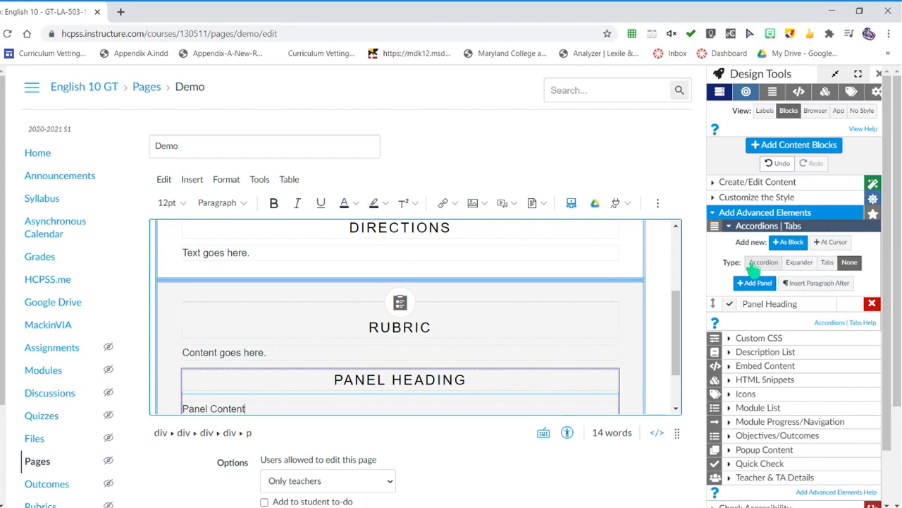
{"action": "left_click", "coordinate": [827, 261]}
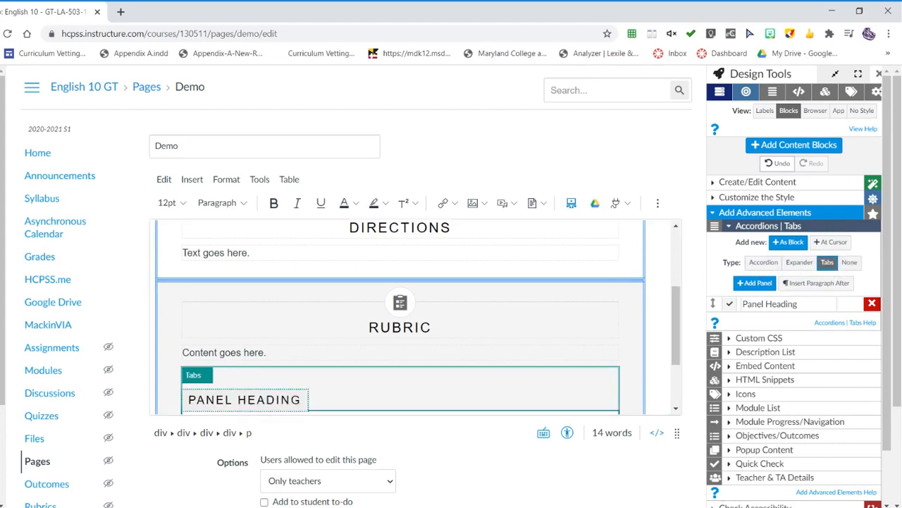
Title the first tab panel "Reading" with the content "Copy and past rubric here.", and add a second panel.
{"action": "scroll", "coordinate": [399, 318], "scroll_direction": "down", "scroll_amount": 1}
{"action": "left_click_drag", "start_coordinate": [302, 337], "coordinate": [187, 338]}
{"action": "type", "text": "Reading"}
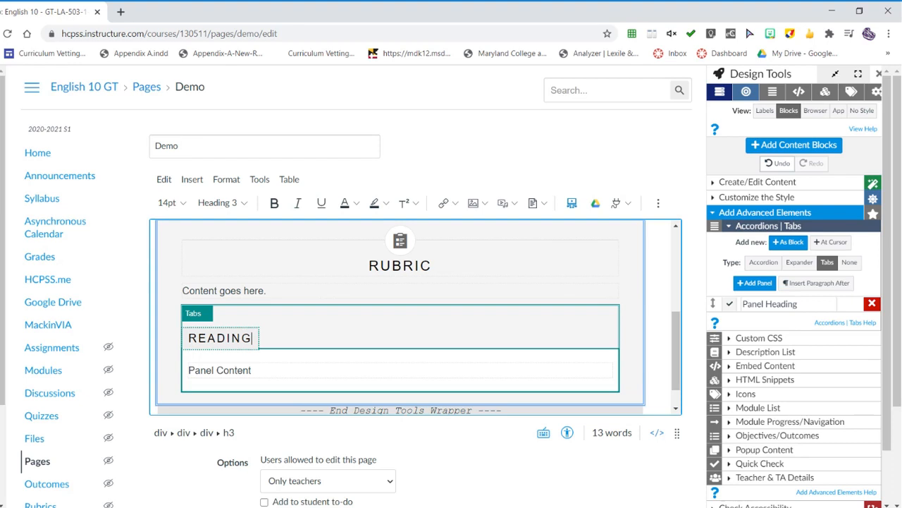
{"action": "left_click_drag", "start_coordinate": [251, 370], "coordinate": [188, 370]}
{"action": "type", "text": "Copy and past rubric here."}
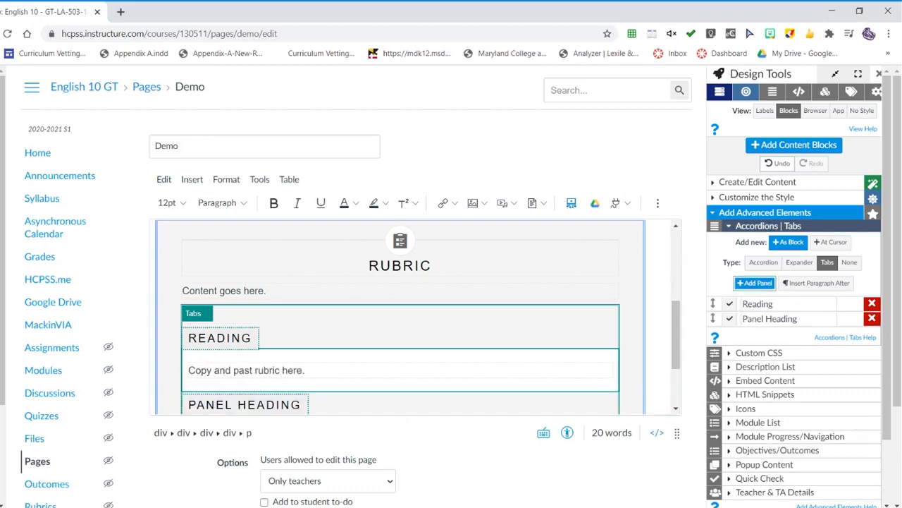
Title the second panel "Writing" with the content "Copy and paste rubric here.", and correct "past" to "paste" in the Reading panel.
{"action": "scroll", "coordinate": [399, 317], "scroll_direction": "down", "scroll_amount": 2}
{"action": "left_click_drag", "start_coordinate": [303, 305], "coordinate": [188, 304]}
{"action": "type", "text": "WRITING"}
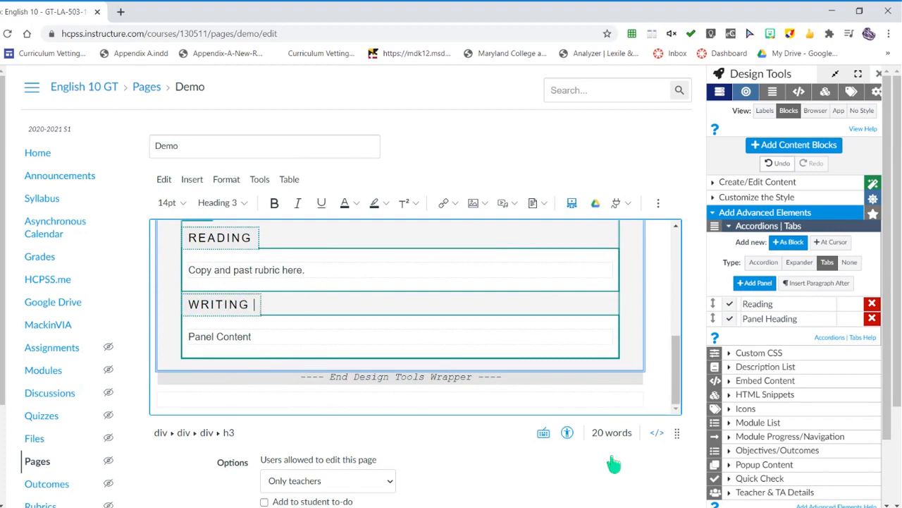
{"action": "key", "text": "BackSpace"}
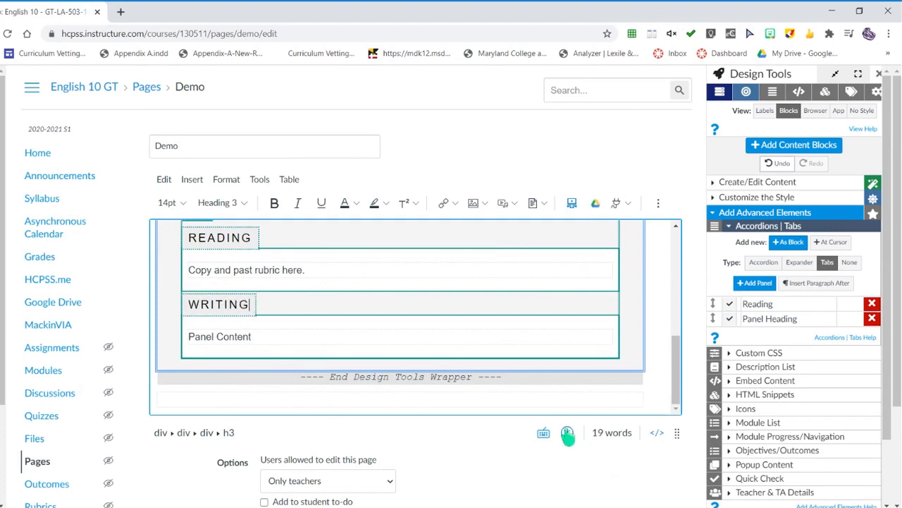
{"action": "left_click_drag", "start_coordinate": [251, 337], "coordinate": [188, 337]}
{"action": "type", "text": "Copy and paste"}
{"action": "left_click", "coordinate": [252, 270]}
{"action": "type", "text": "e rubric"}
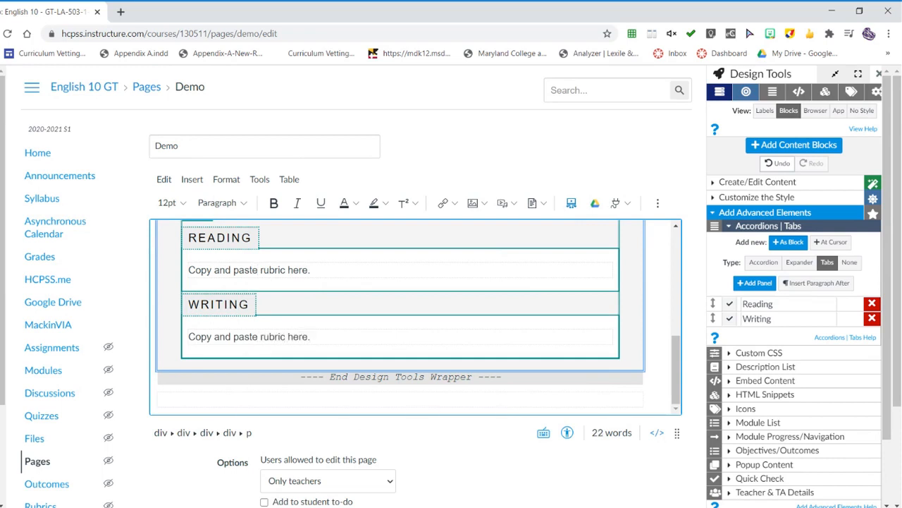
Add a third panel titled "Speaking" with the content "Copy and paste rubric here." and save the page.
{"action": "left_click", "coordinate": [754, 283]}
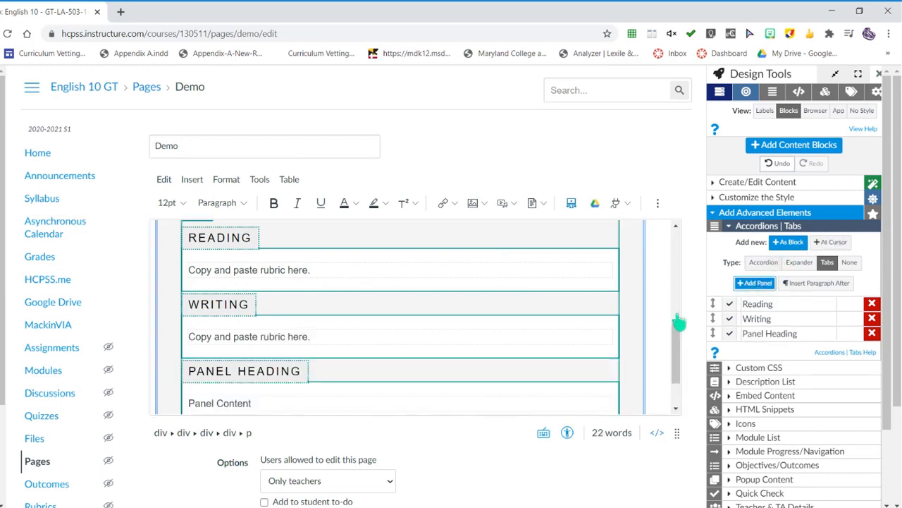
{"action": "left_click_drag", "start_coordinate": [303, 371], "coordinate": [187, 371]}
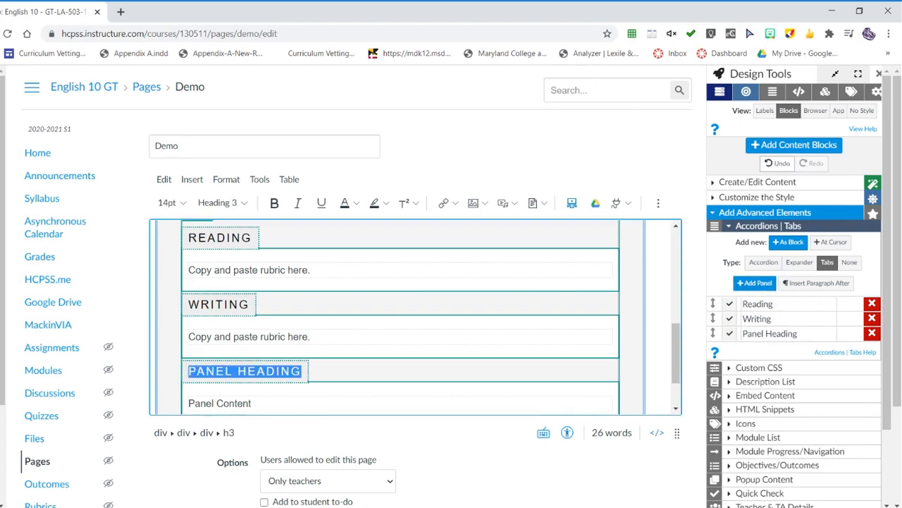
{"action": "type", "text": "Speaking"}
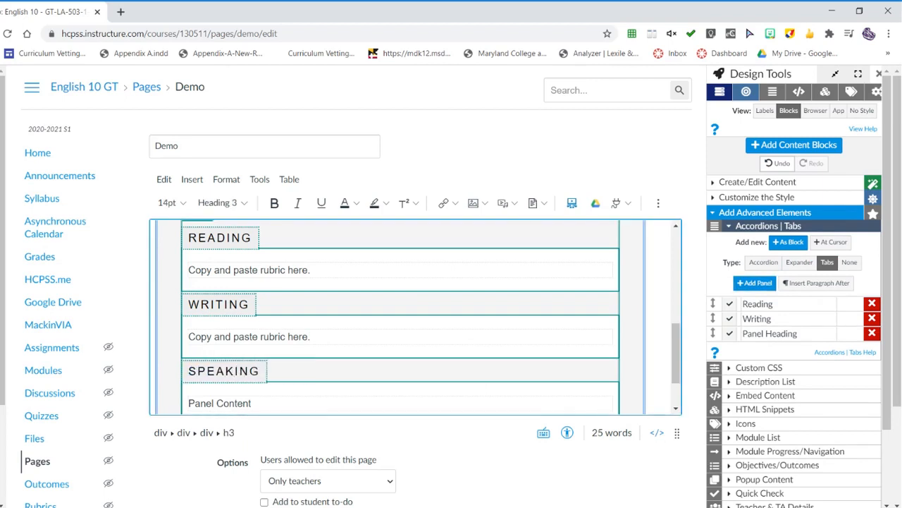
{"action": "scroll", "coordinate": [415, 318], "scroll_direction": "down", "scroll_amount": 1}
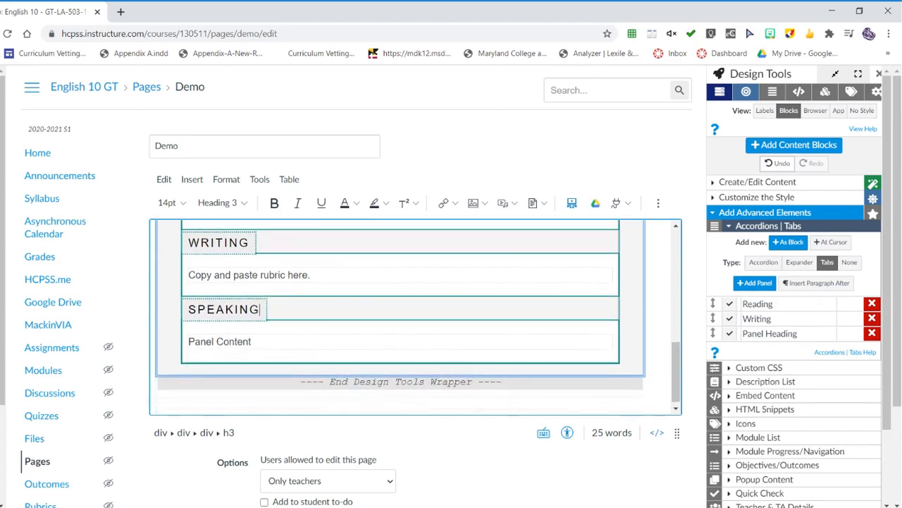
{"action": "triple_click", "coordinate": [219, 341]}
{"action": "type", "text": "Copy and paste rubric here."}
{"action": "scroll", "coordinate": [657, 439], "scroll_direction": "down", "scroll_amount": 2}
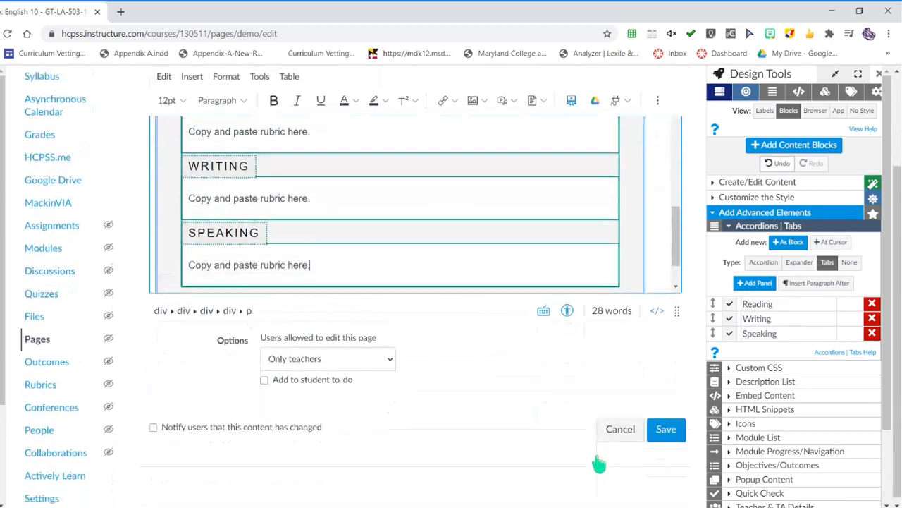
{"action": "left_click", "coordinate": [657, 436]}
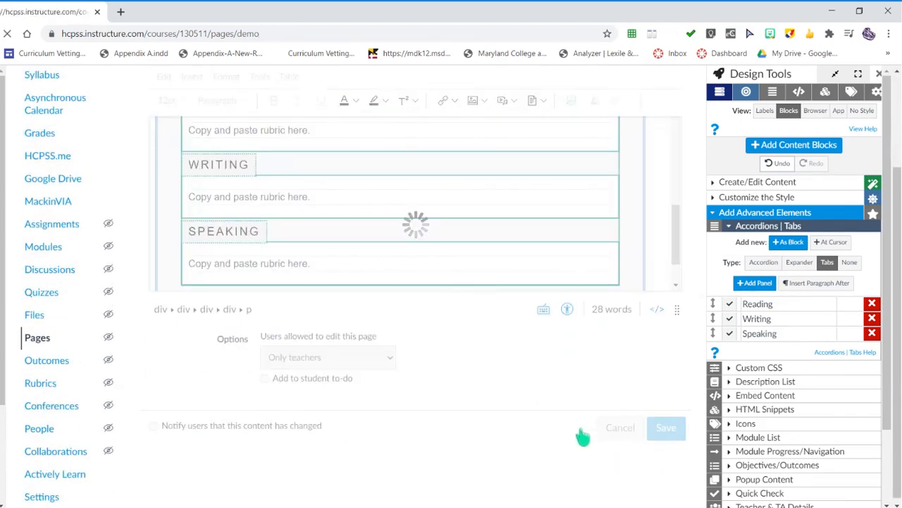
View the Writing, Speaking and Reading tabs in the Rubric block of the saved page.
{"action": "scroll", "coordinate": [536, 395], "scroll_direction": "down", "scroll_amount": 1}
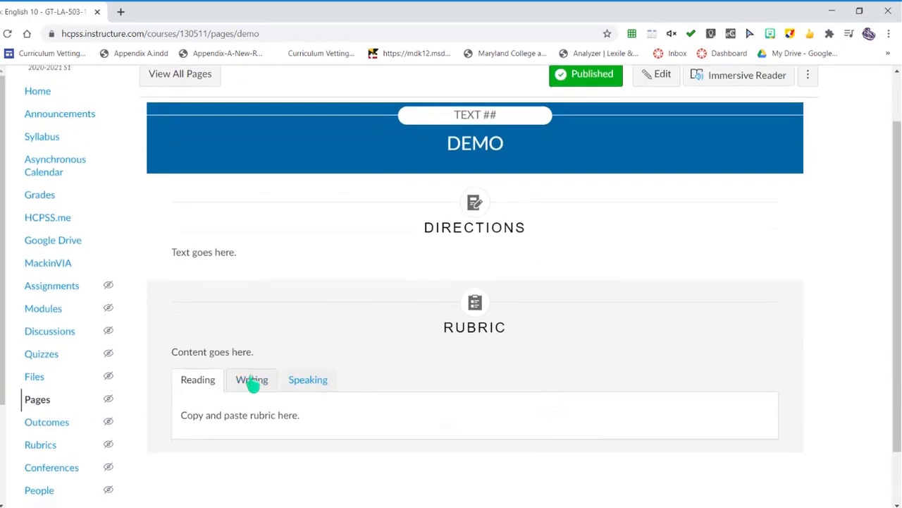
{"action": "left_click", "coordinate": [252, 380]}
{"action": "left_click", "coordinate": [311, 392]}
{"action": "left_click", "coordinate": [256, 389]}
{"action": "left_click", "coordinate": [206, 391]}
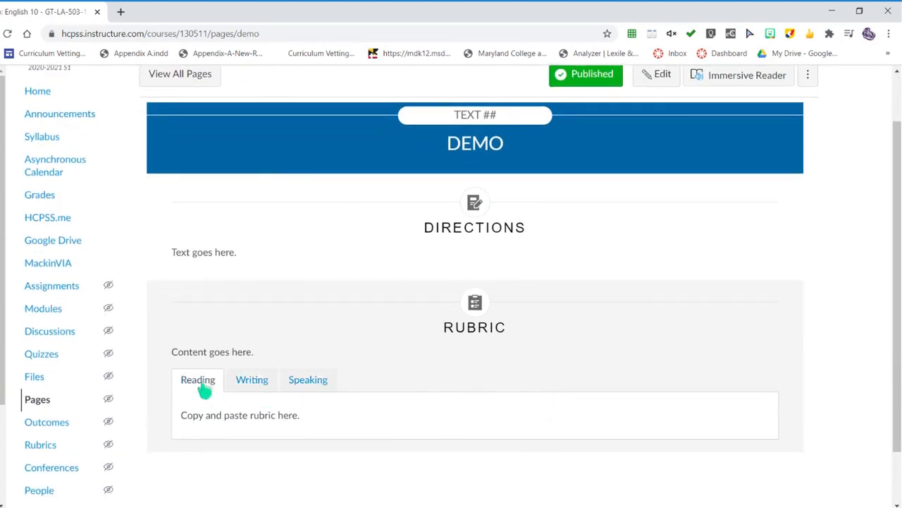
Reopen the Demo page for editing, change the Rubric panels from Tabs to the Accordion type, and save the page.
{"action": "left_click", "coordinate": [657, 75]}
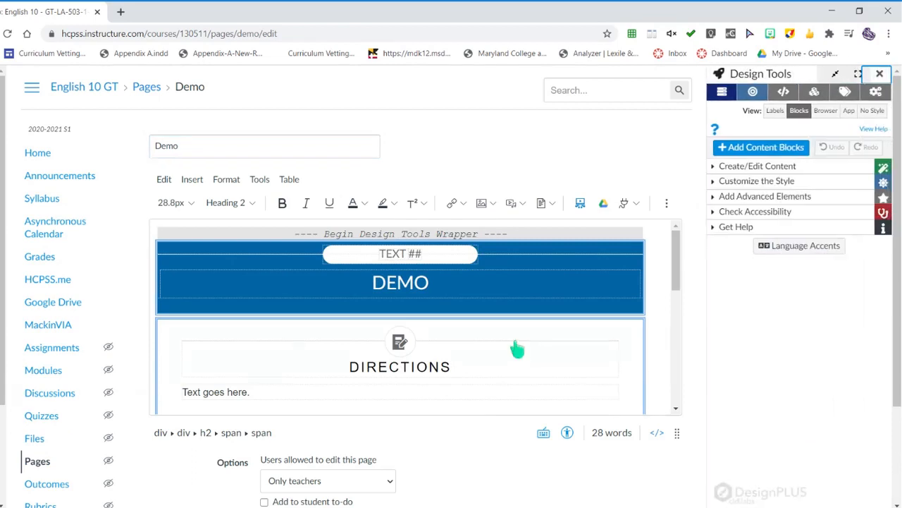
{"action": "scroll", "coordinate": [515, 346], "scroll_direction": "down", "scroll_amount": 3}
{"action": "scroll", "coordinate": [416, 318], "scroll_direction": "down", "scroll_amount": 1}
{"action": "left_click", "coordinate": [312, 387]}
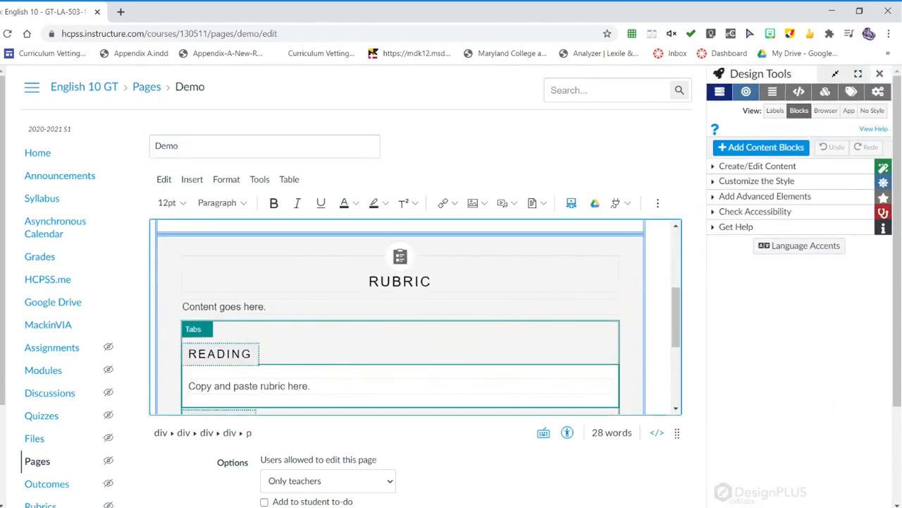
{"action": "left_click", "coordinate": [743, 198]}
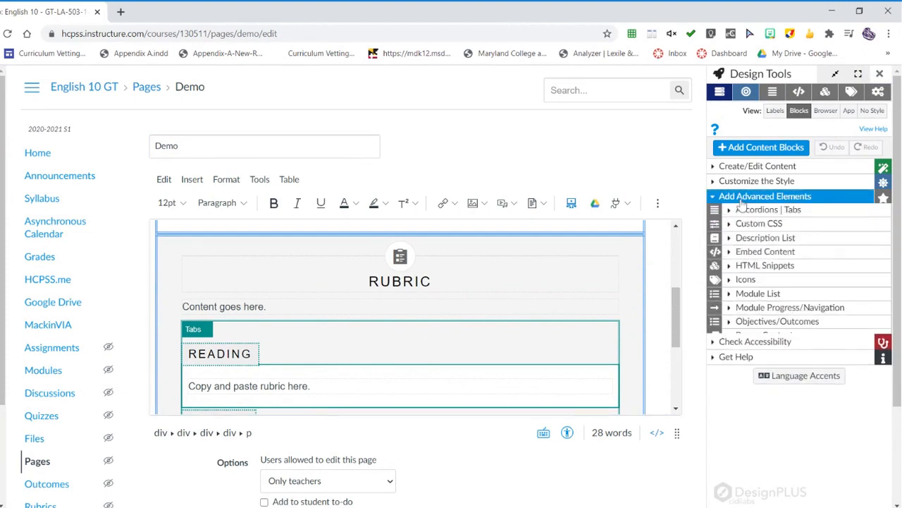
{"action": "left_click", "coordinate": [749, 210]}
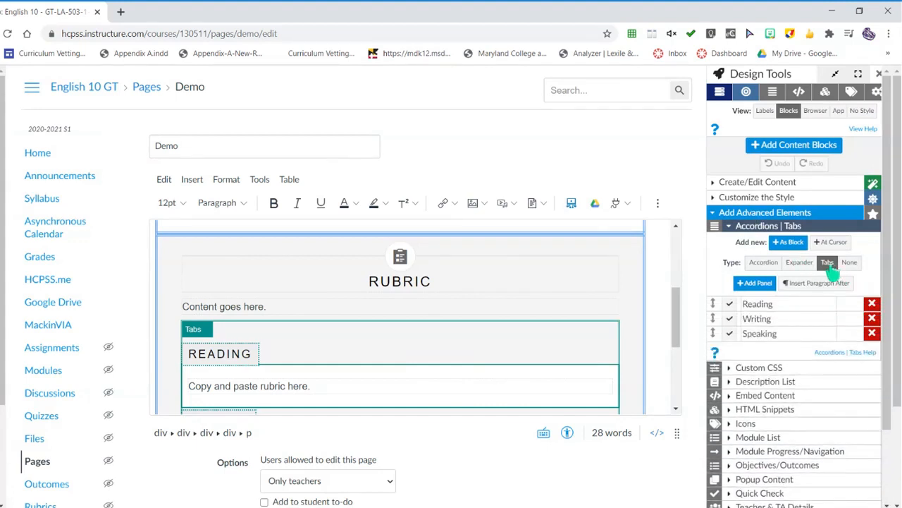
{"action": "left_click", "coordinate": [767, 264]}
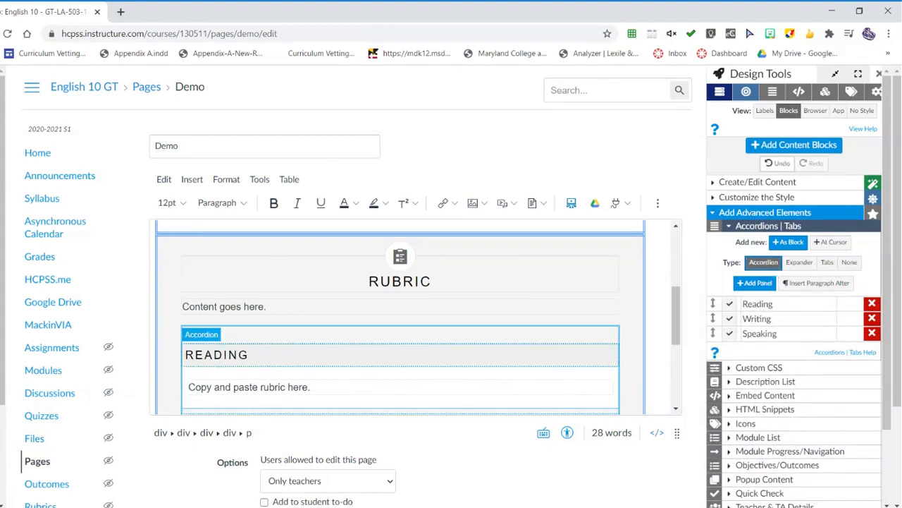
{"action": "scroll", "coordinate": [577, 497], "scroll_direction": "down", "scroll_amount": 3}
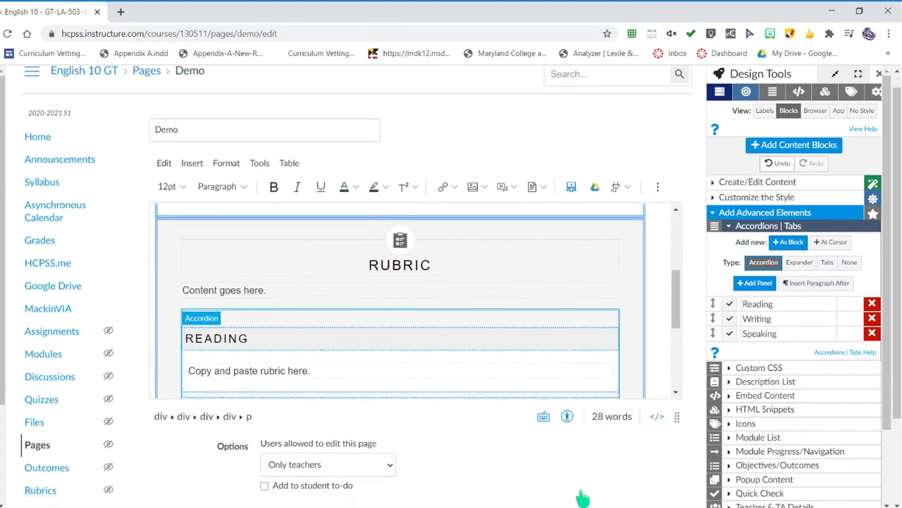
{"action": "left_click", "coordinate": [666, 427]}
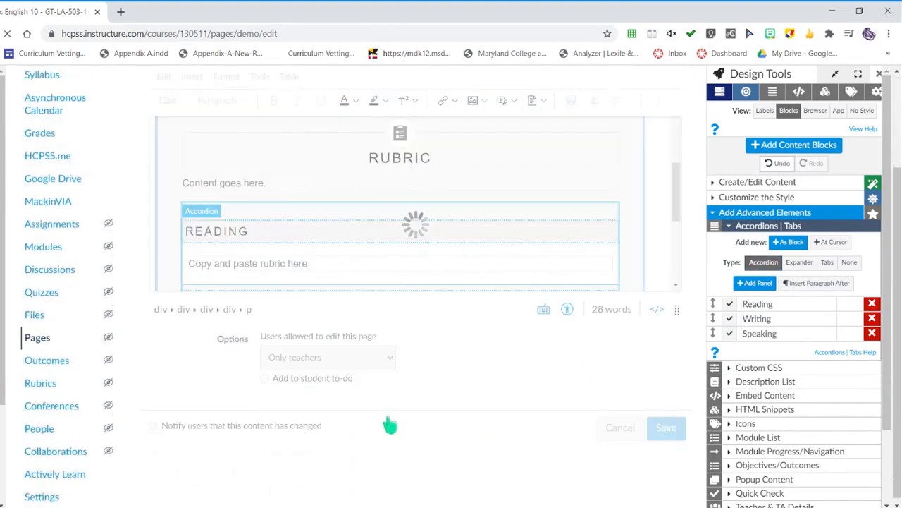
Expand and collapse the Reading, Writing and Speaking accordion panels in the saved page's Rubric block.
{"action": "scroll", "coordinate": [793, 356], "scroll_direction": "down", "scroll_amount": 3}
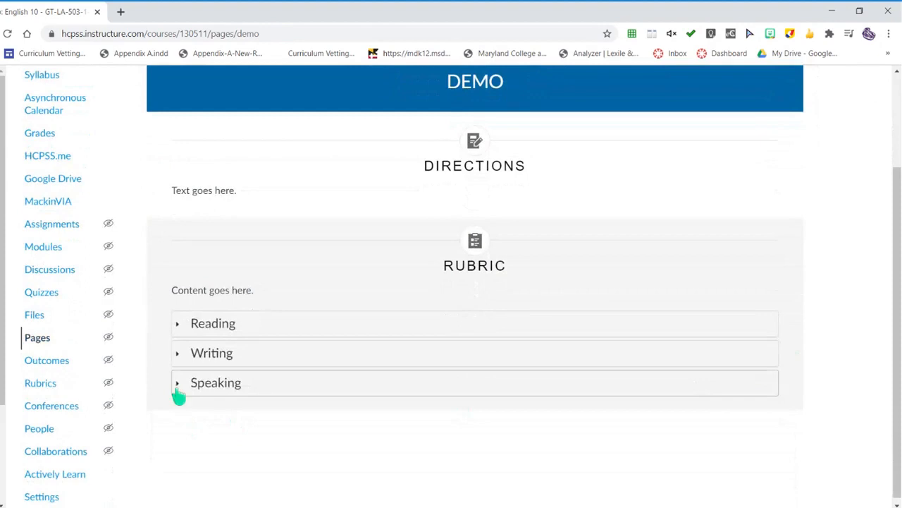
{"action": "left_click", "coordinate": [249, 332]}
{"action": "left_click", "coordinate": [250, 332]}
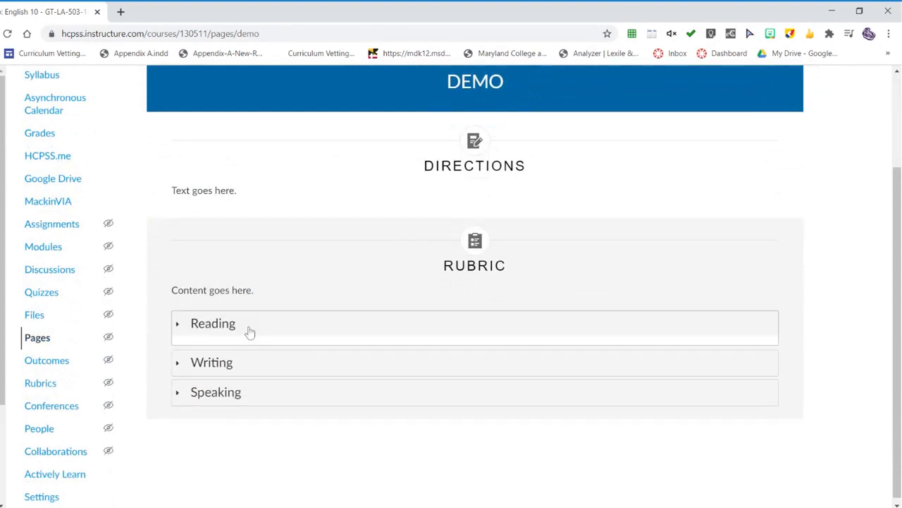
{"action": "left_click", "coordinate": [240, 360]}
{"action": "left_click", "coordinate": [241, 359]}
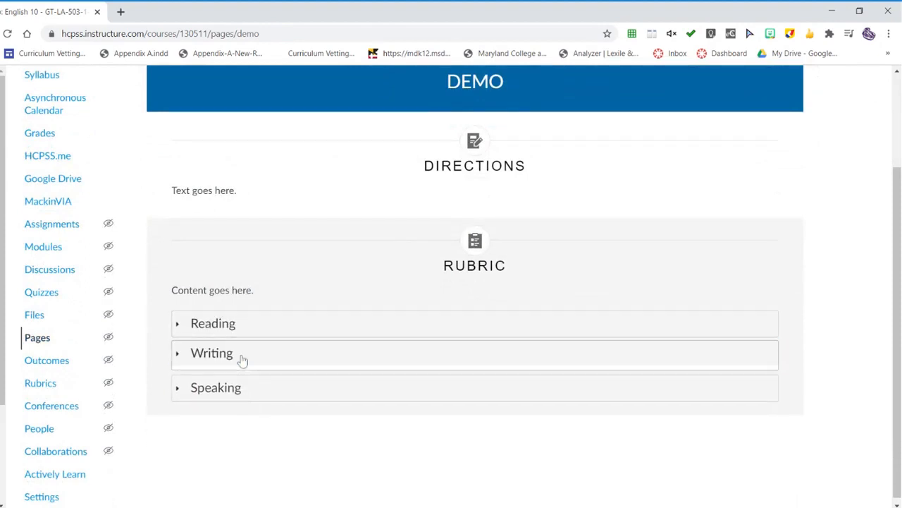
{"action": "left_click", "coordinate": [246, 390]}
{"action": "left_click", "coordinate": [247, 389]}
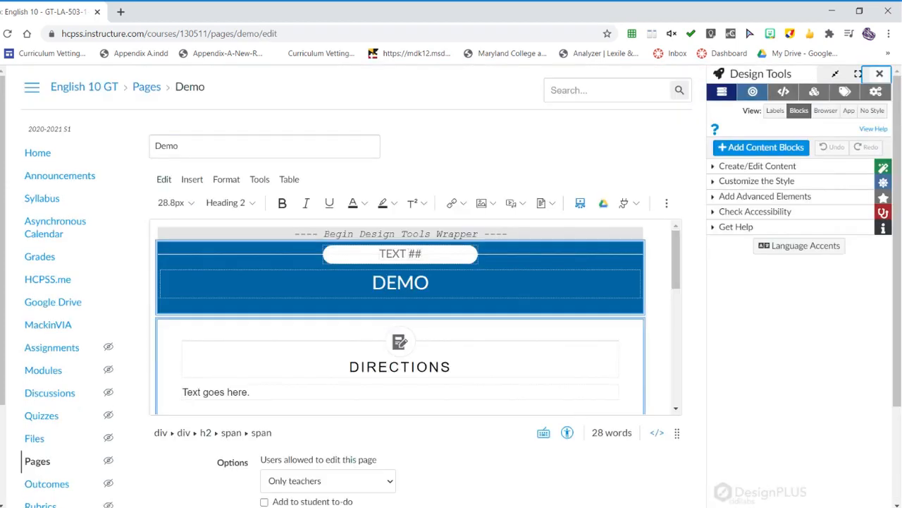
Retitle the Directions block heading "ACTIVITY 1" and delete the placeholder text "Text goes here." beneath it.
{"action": "scroll", "coordinate": [451, 318], "scroll_direction": "down", "scroll_amount": 1}
{"action": "left_click_drag", "start_coordinate": [454, 305], "coordinate": [348, 306]}
{"action": "type", "text": "ACTIVITY"}
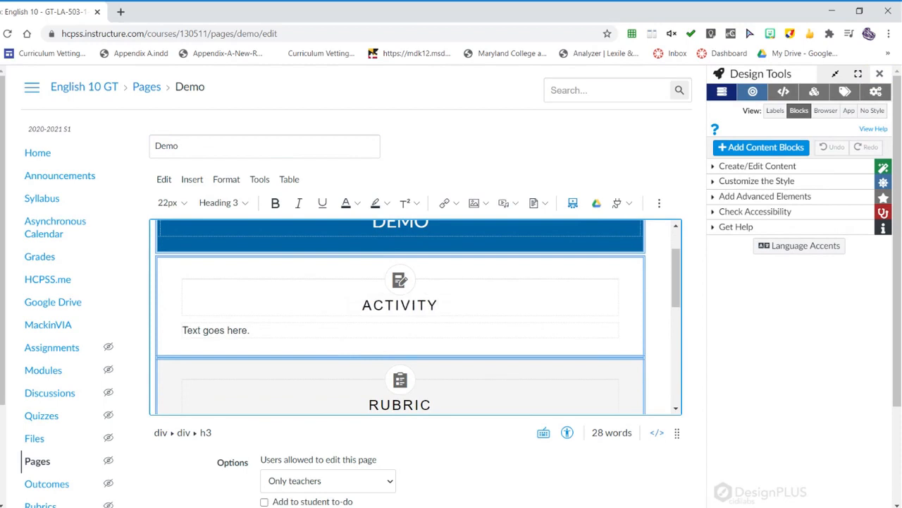
{"action": "type", "text": " 1"}
{"action": "left_click_drag", "start_coordinate": [251, 330], "coordinate": [182, 330]}
{"action": "key", "text": "BackSpace"}
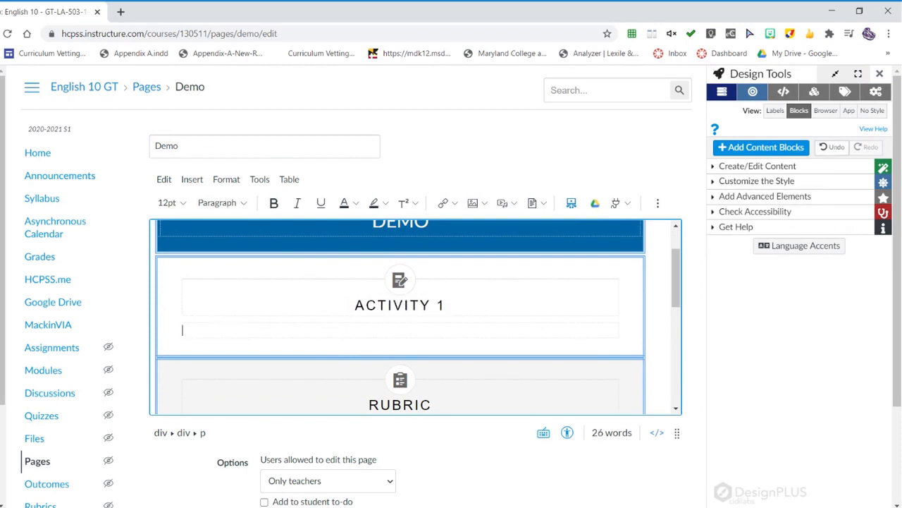
Insert the institutional HTML snippet with journal/notebook directions beneath the Activity 1 heading.
{"action": "left_click", "coordinate": [739, 198]}
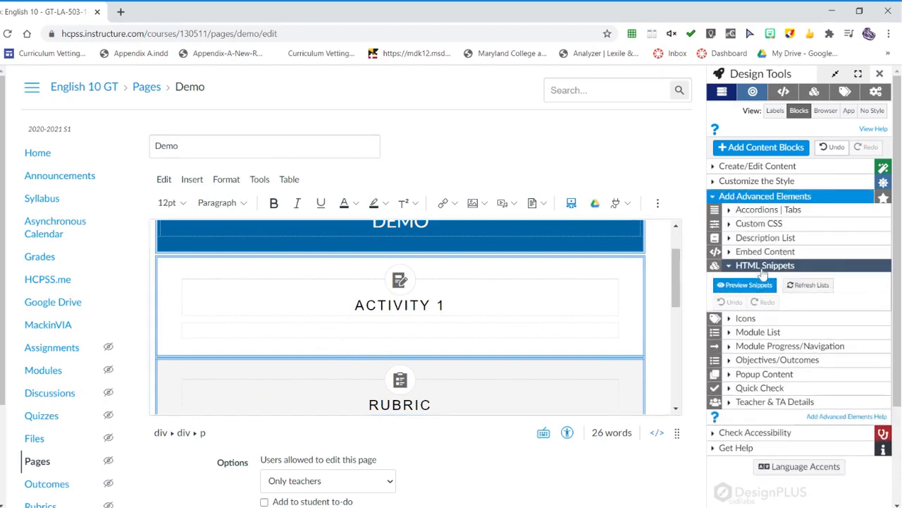
{"action": "left_click_drag", "start_coordinate": [718, 344], "coordinate": [764, 359]}
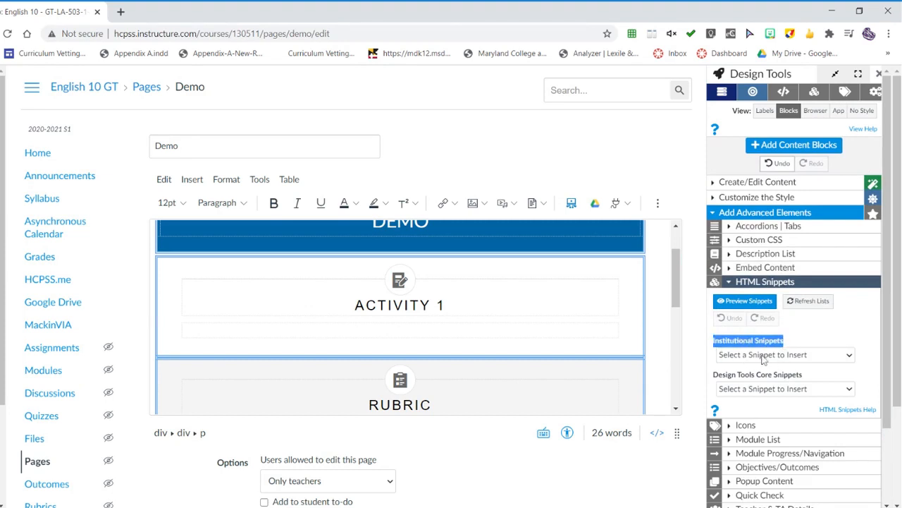
{"action": "left_click", "coordinate": [763, 357]}
{"action": "left_click", "coordinate": [762, 346]}
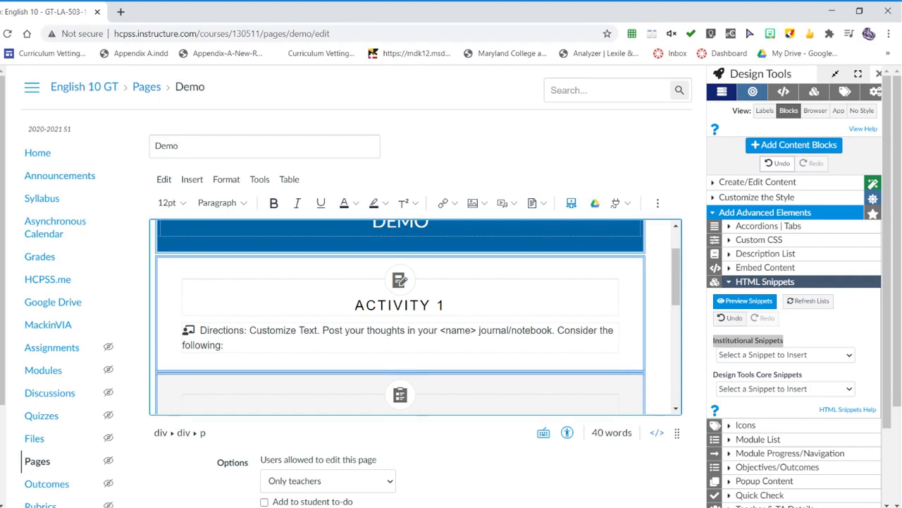
Replace the snippet's text after "Directions:" with "Type in my directions." and start a new line below it.
{"action": "left_click_drag", "start_coordinate": [228, 345], "coordinate": [256, 330]}
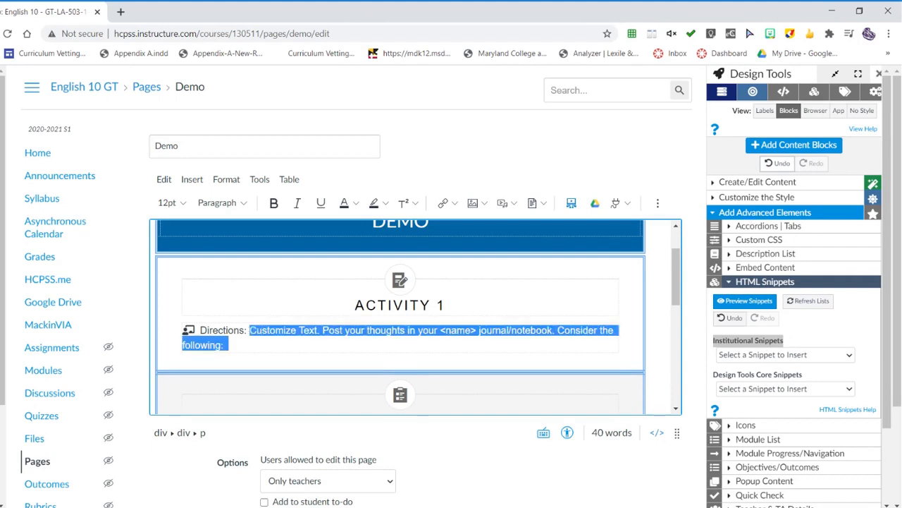
{"action": "type", "text": "Type in my directio"}
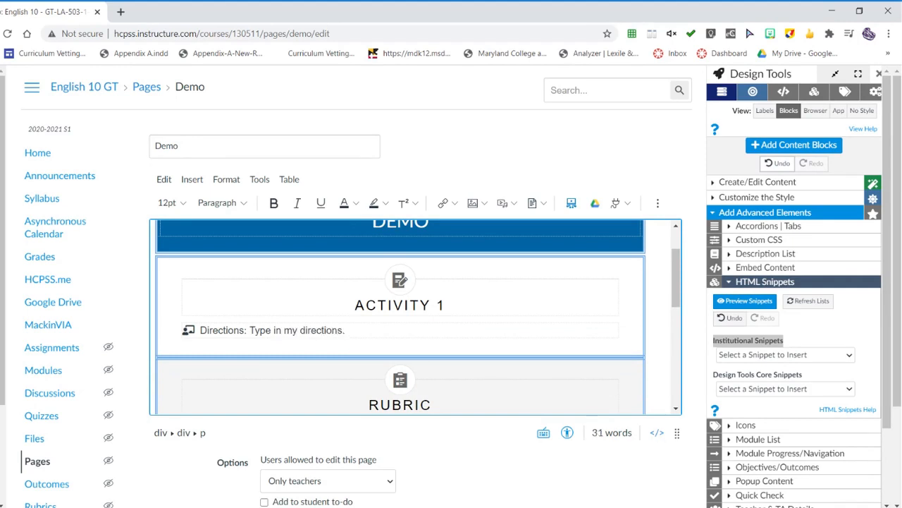
{"action": "type", "text": "ns."}
{"action": "key", "text": "Return"}
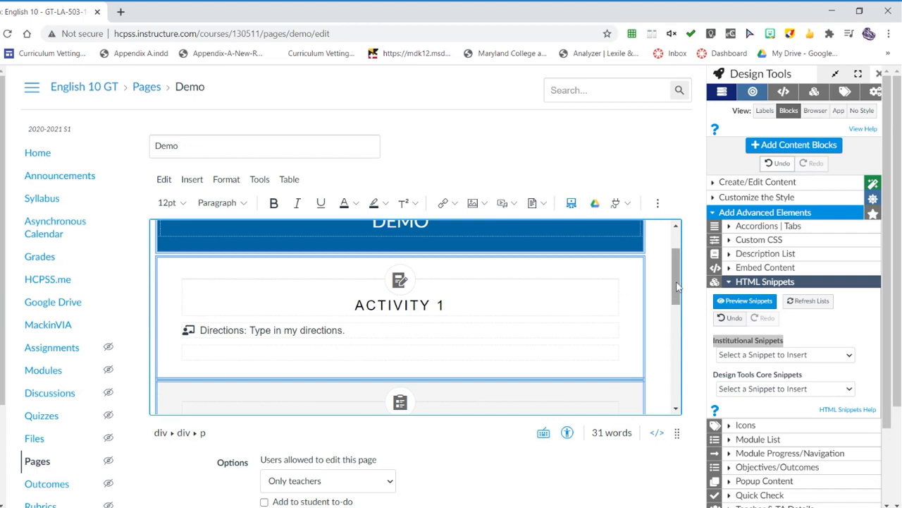
Insert the institutional HTML snippet "Download the document (doc) or (pdf) below." on the empty line under the Activity 1 directions.
{"action": "left_click", "coordinate": [757, 284]}
{"action": "left_click", "coordinate": [758, 198]}
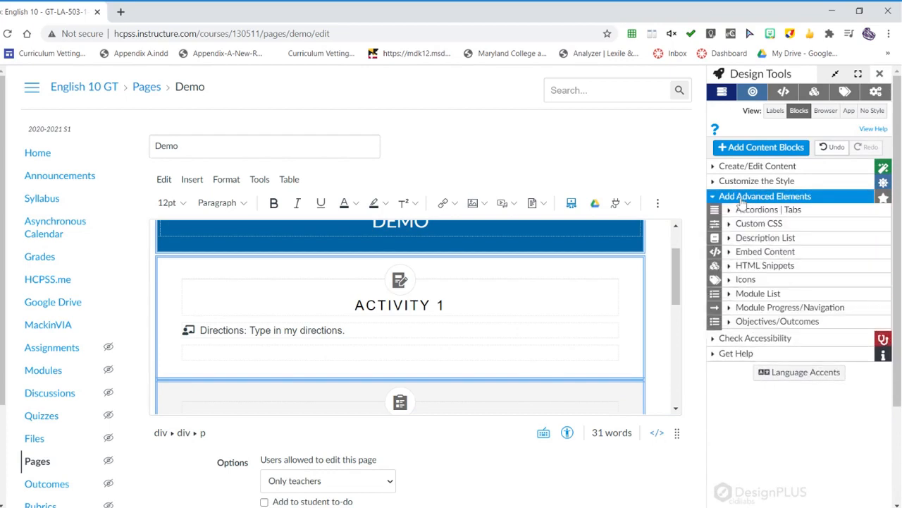
{"action": "left_click", "coordinate": [756, 266]}
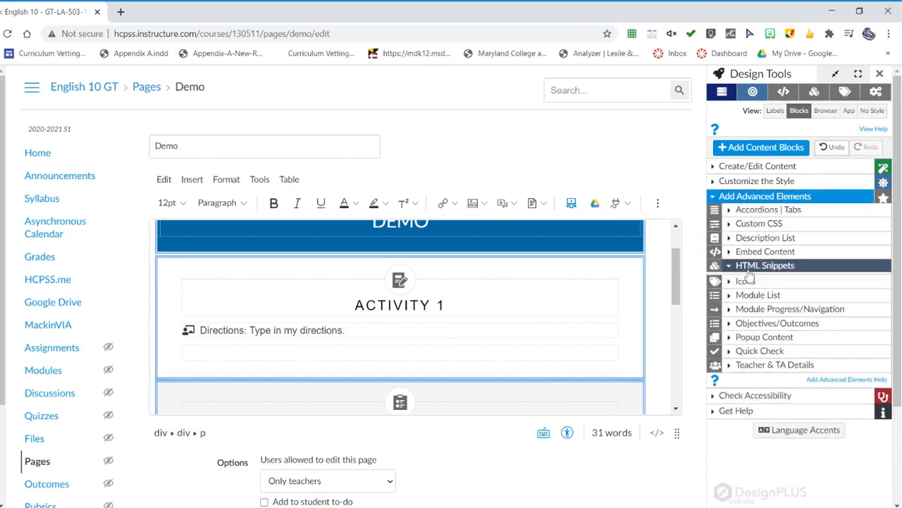
{"action": "left_click", "coordinate": [798, 344]}
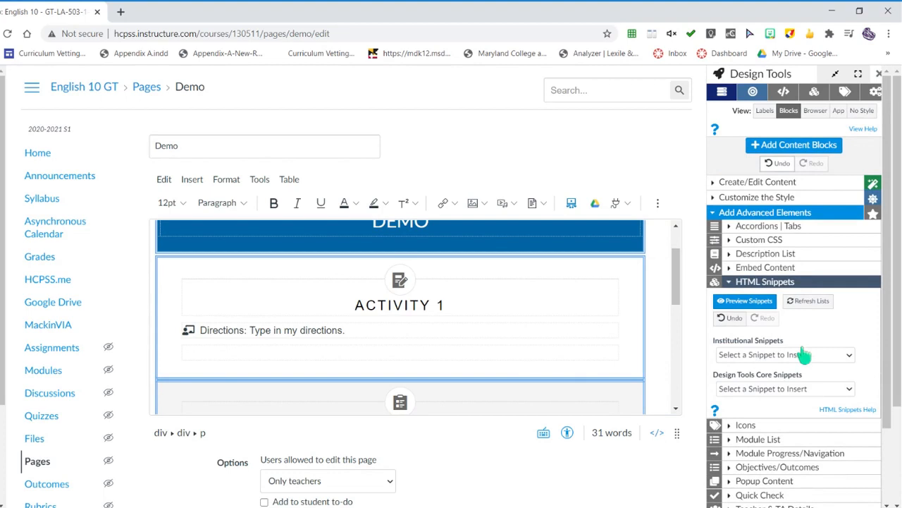
{"action": "left_click", "coordinate": [755, 226]}
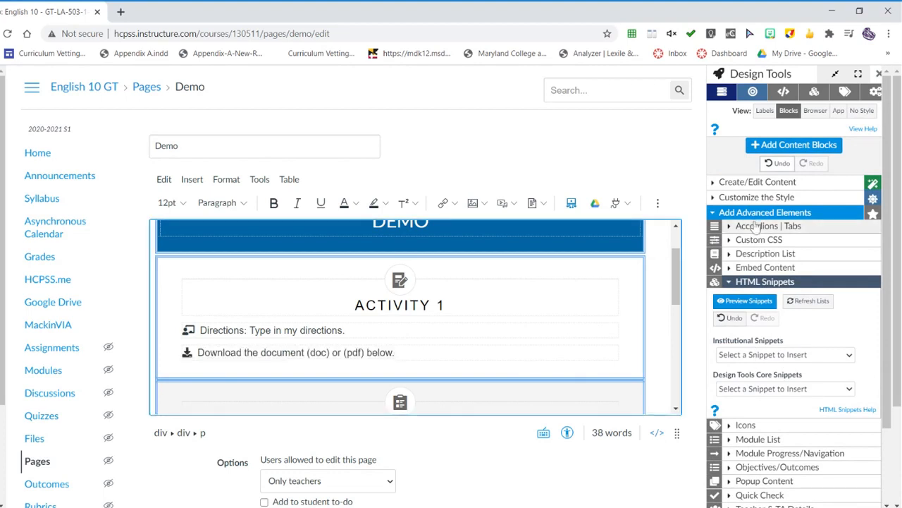
Insert the institutional snippet with the play button directions and move it onto its own line below the download line.
{"action": "left_click", "coordinate": [798, 359]}
{"action": "left_click", "coordinate": [784, 346]}
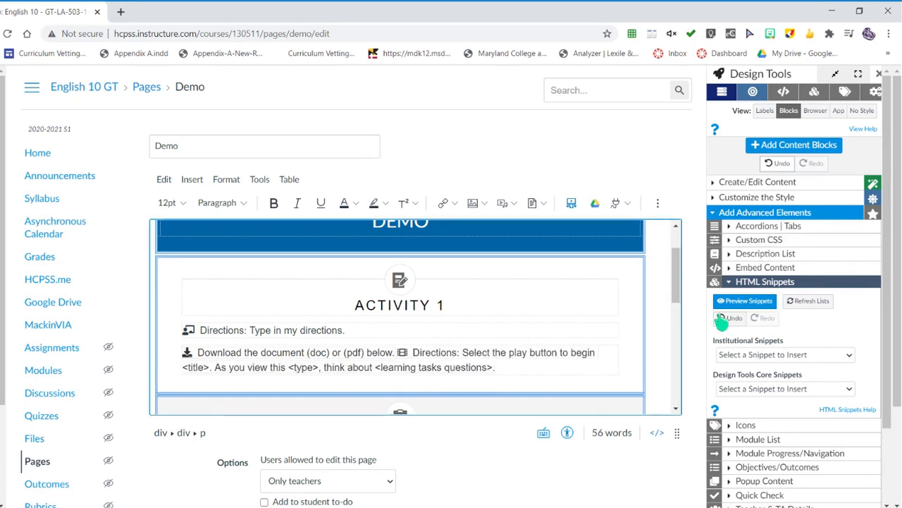
{"action": "left_click", "coordinate": [399, 354]}
{"action": "key", "text": "Return"}
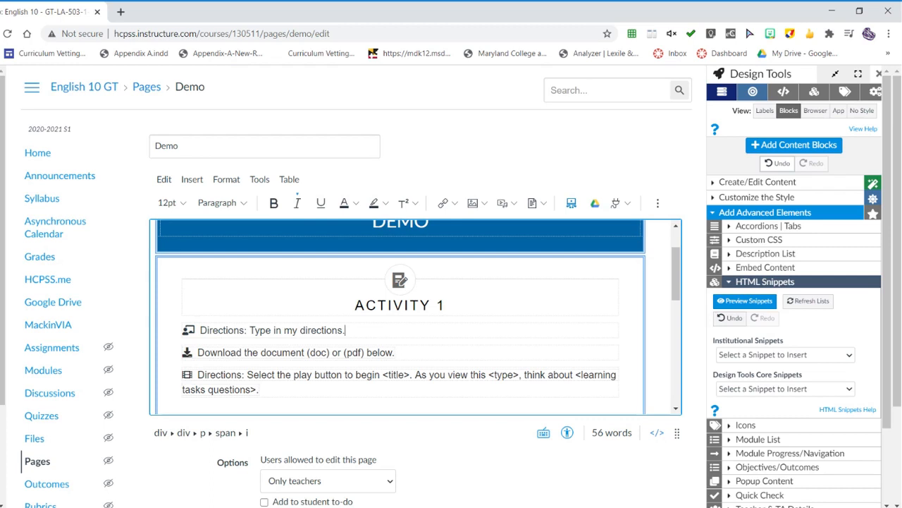
{"action": "key", "text": "shift+Home"}
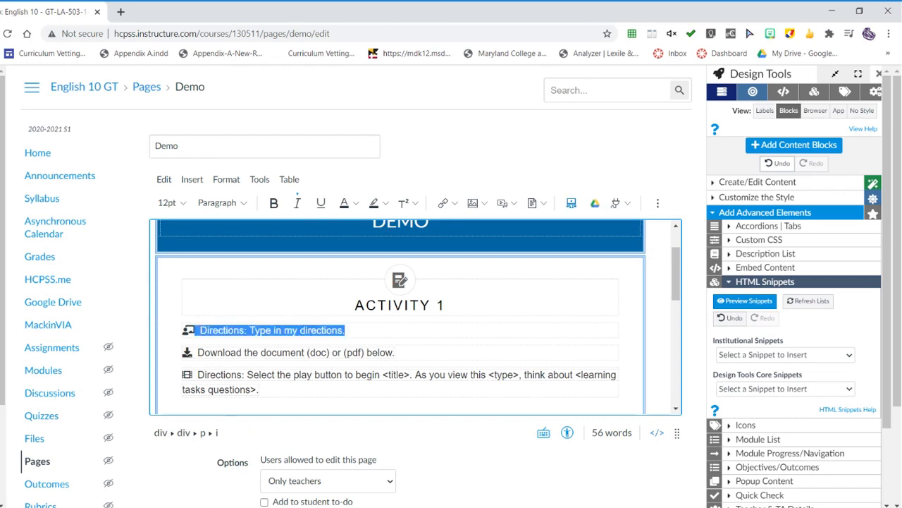
{"action": "left_click", "coordinate": [345, 330]}
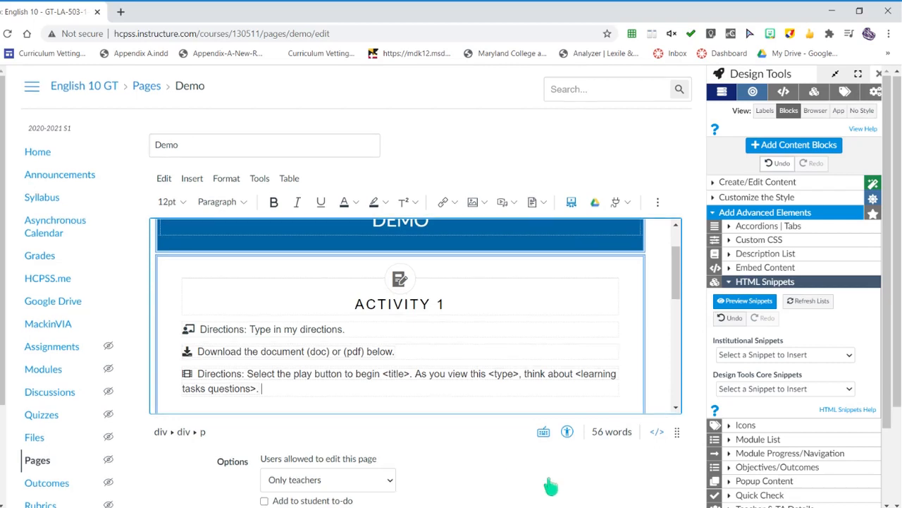
{"action": "scroll", "coordinate": [548, 483], "scroll_direction": "down", "scroll_amount": 1}
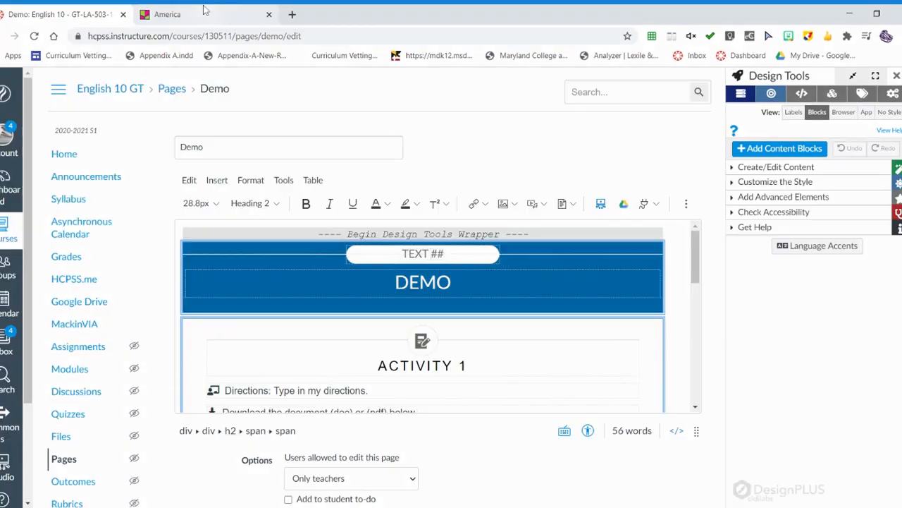
Switch to the America padlet and copy its full embed code from the sharing options.
{"action": "left_click", "coordinate": [205, 10]}
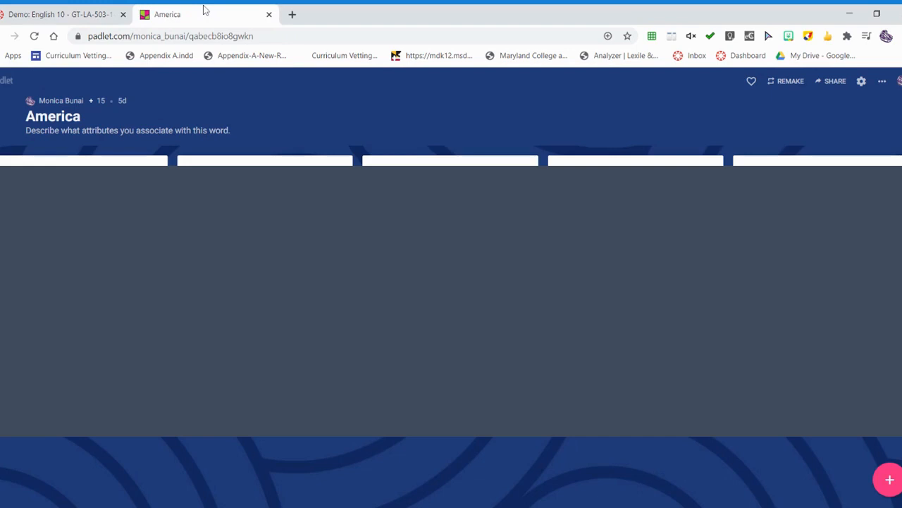
{"action": "left_click", "coordinate": [829, 84]}
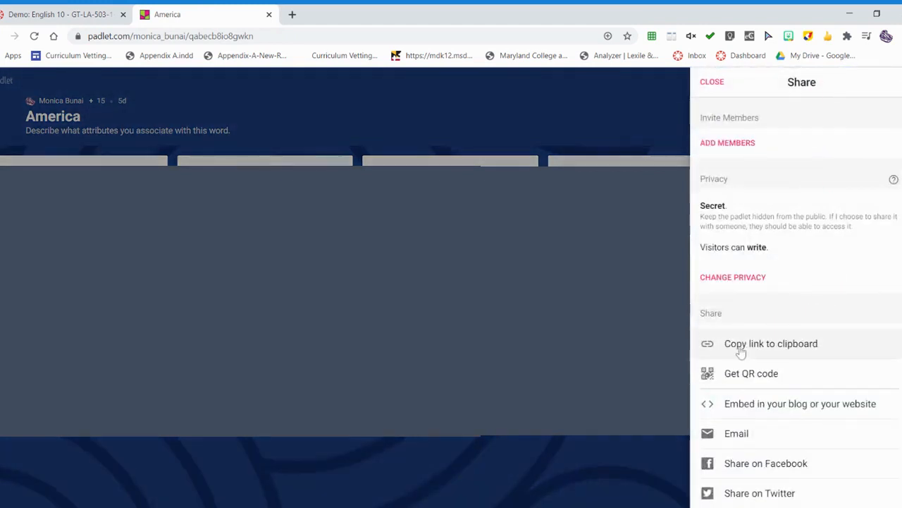
{"action": "left_click", "coordinate": [752, 406]}
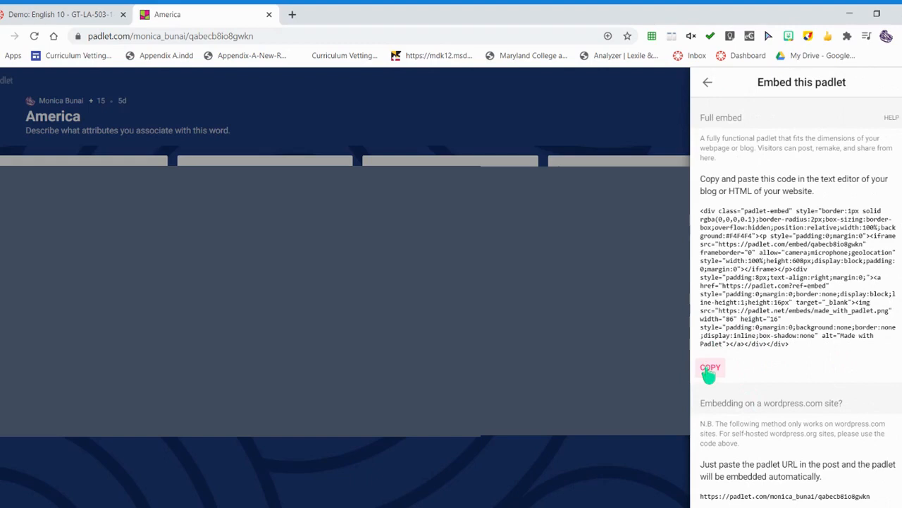
{"action": "left_click", "coordinate": [709, 372]}
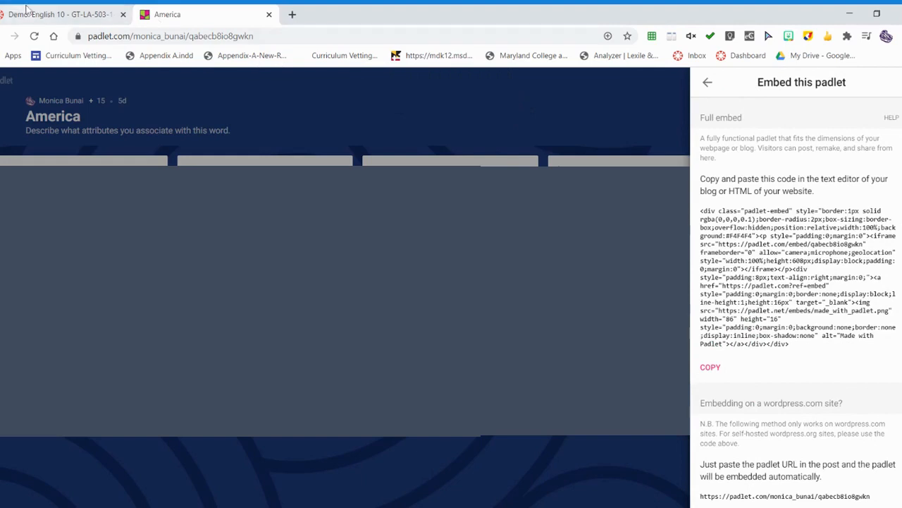
Return to the Demo page and paste the copied Padlet embed code as embed content in Design Tools.
{"action": "left_click", "coordinate": [57, 15]}
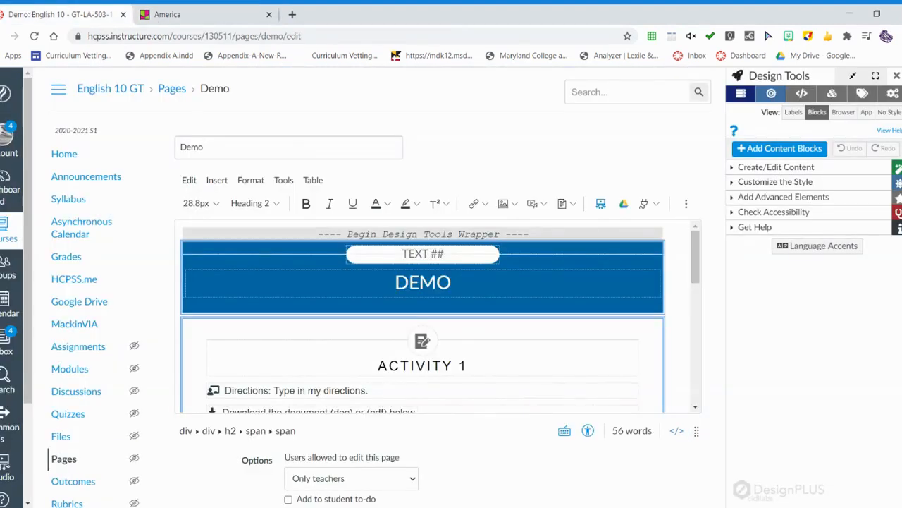
{"action": "left_click", "coordinate": [778, 198]}
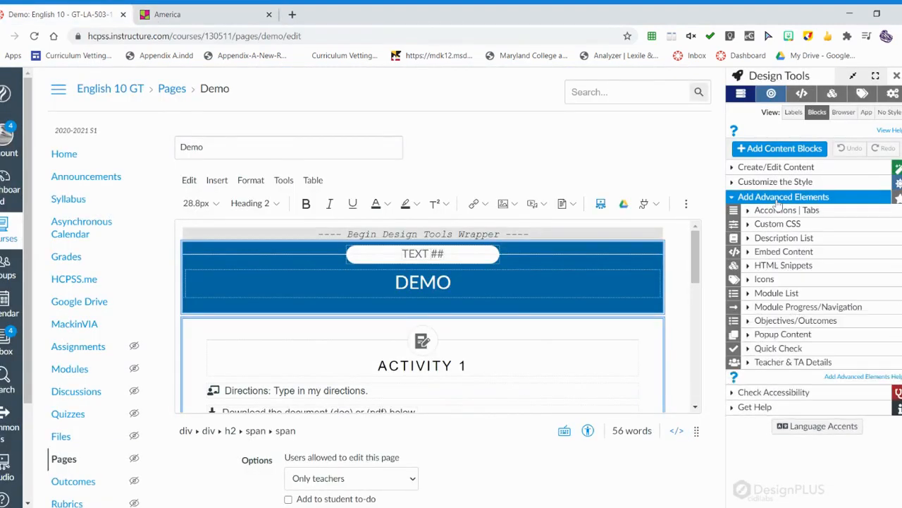
{"action": "left_click", "coordinate": [776, 252]}
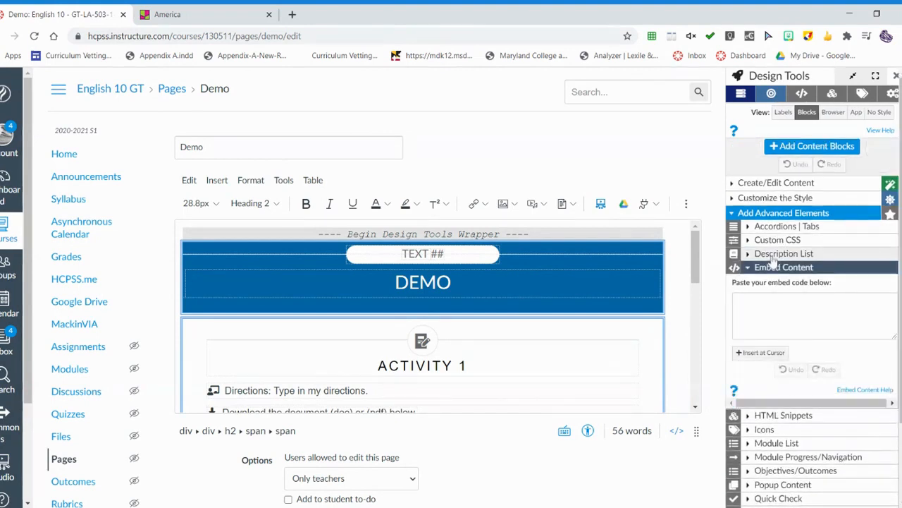
{"action": "left_click", "coordinate": [776, 310]}
{"action": "key", "text": "ctrl+v"}
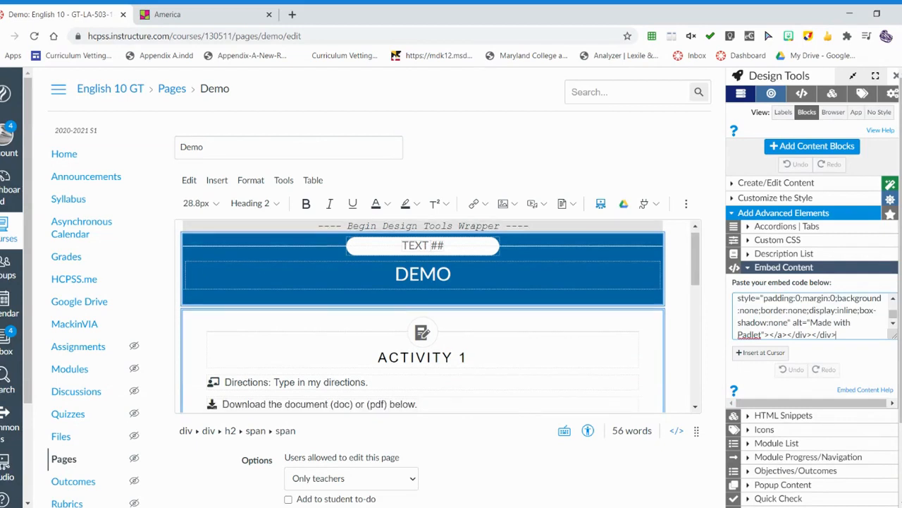
Replace all Activity 1 text after "Directions:" with "Add a sticky note to the Padlet." and start a new line below it.
{"action": "scroll", "coordinate": [437, 317], "scroll_direction": "down", "scroll_amount": 2}
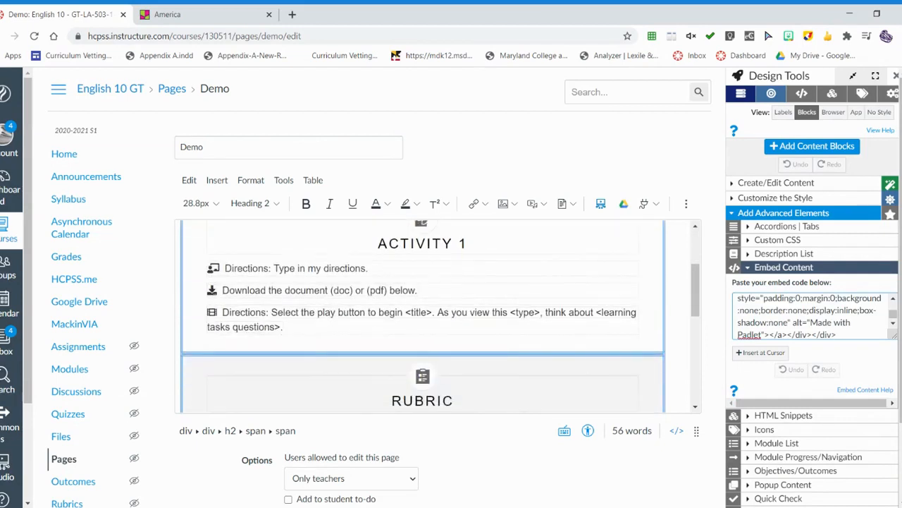
{"action": "left_click_drag", "start_coordinate": [287, 327], "coordinate": [285, 269]}
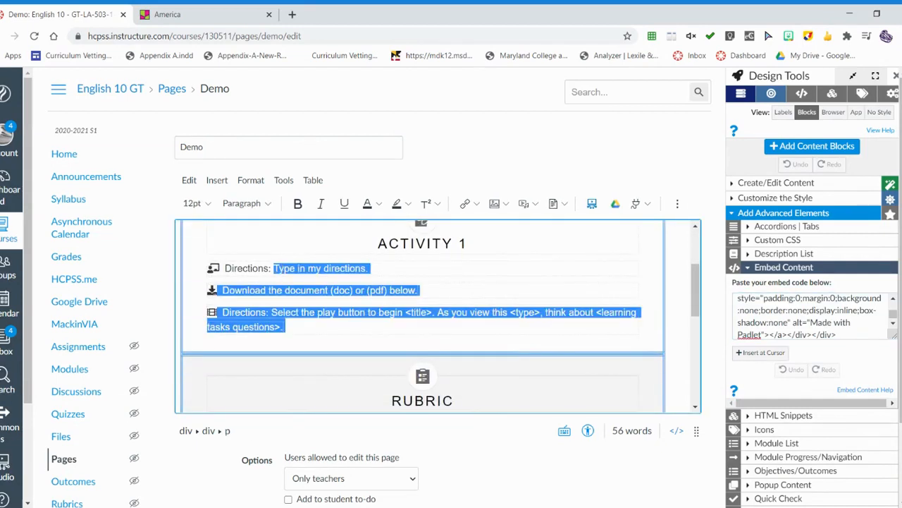
{"action": "type", "text": "Add "}
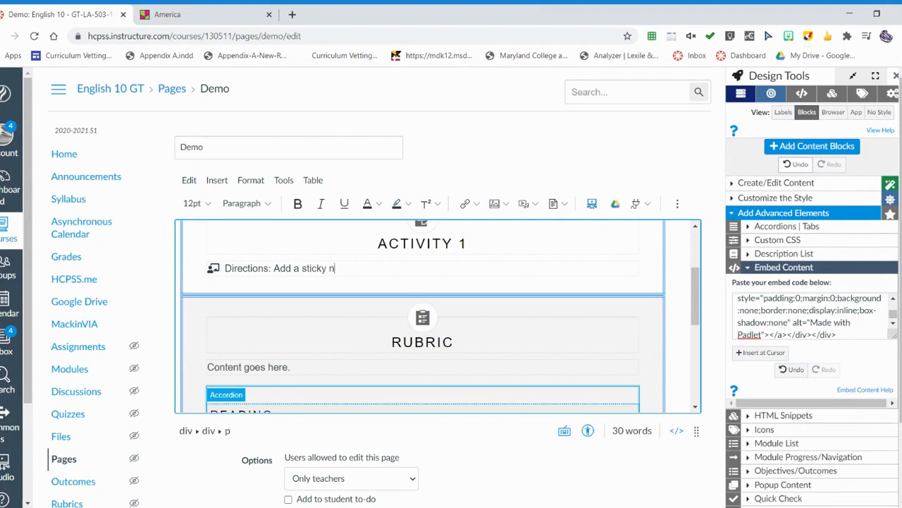
{"action": "type", "text": "a sticky note to the Padlet."}
{"action": "key", "text": "Return"}
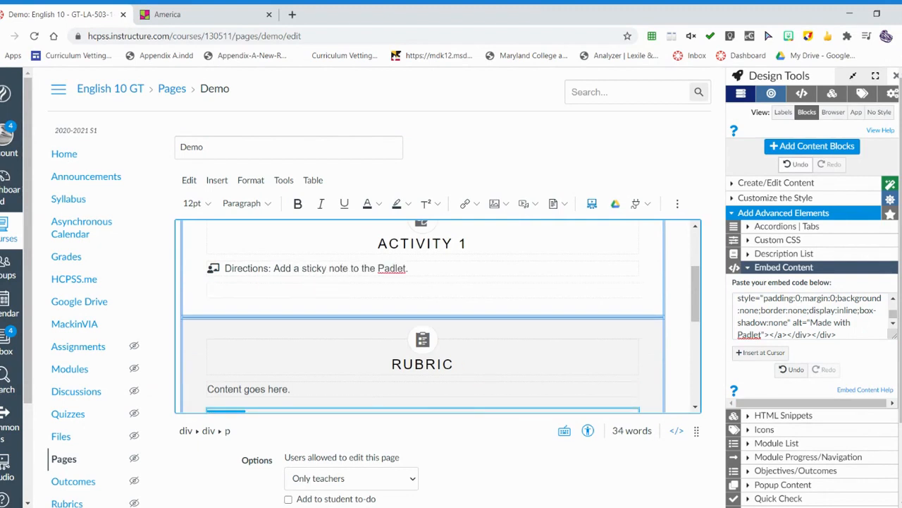
Insert the Padlet embed on the empty line under the directions, save the Demo page and review the embedded board.
{"action": "left_click", "coordinate": [758, 353]}
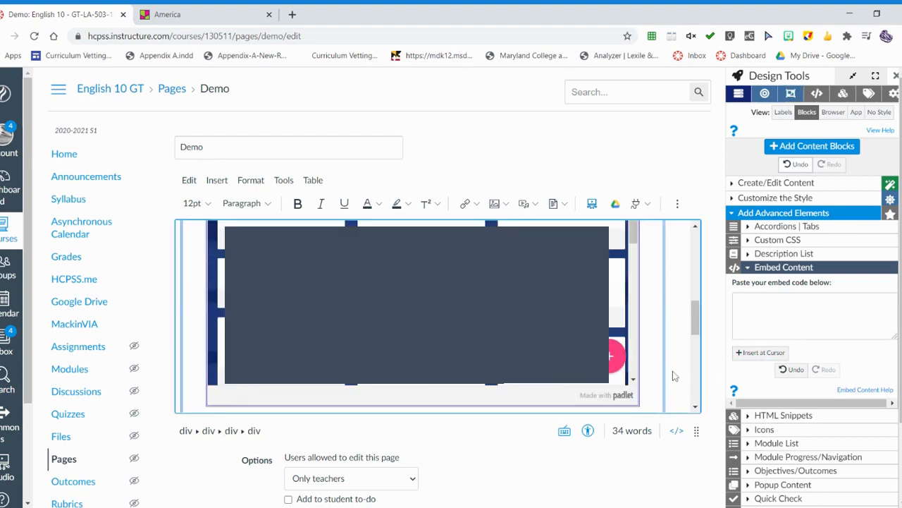
{"action": "scroll", "coordinate": [674, 376], "scroll_direction": "up", "scroll_amount": 5}
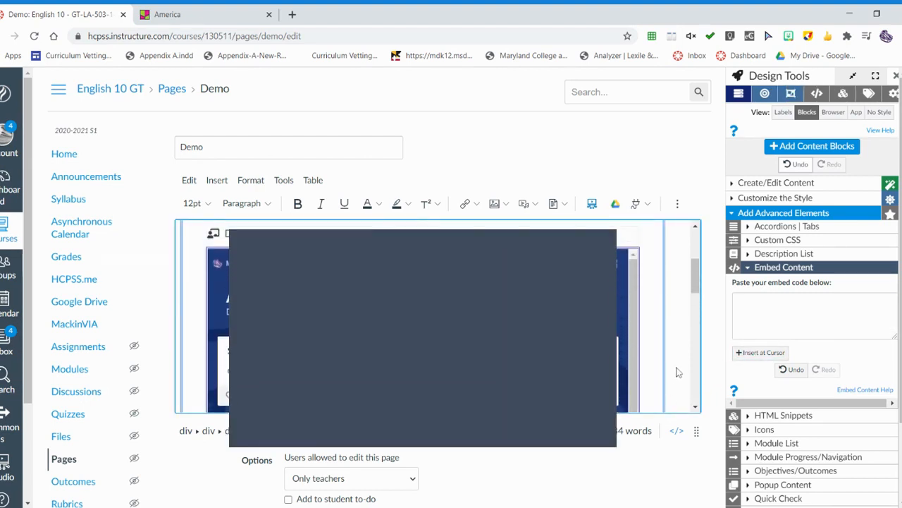
{"action": "scroll", "coordinate": [680, 434], "scroll_direction": "down", "scroll_amount": 2}
{"action": "left_click", "coordinate": [686, 424]}
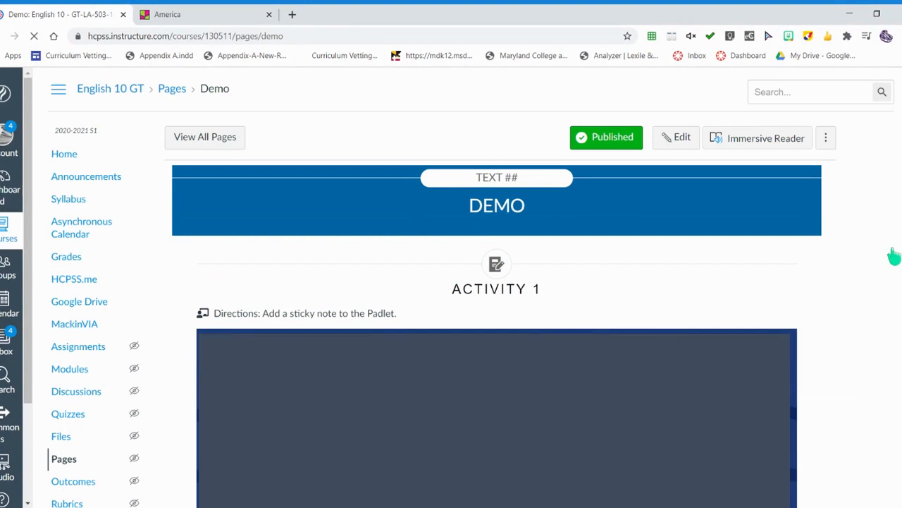
{"action": "scroll", "coordinate": [886, 292], "scroll_direction": "down", "scroll_amount": 3}
{"action": "scroll", "coordinate": [885, 295], "scroll_direction": "down", "scroll_amount": 1}
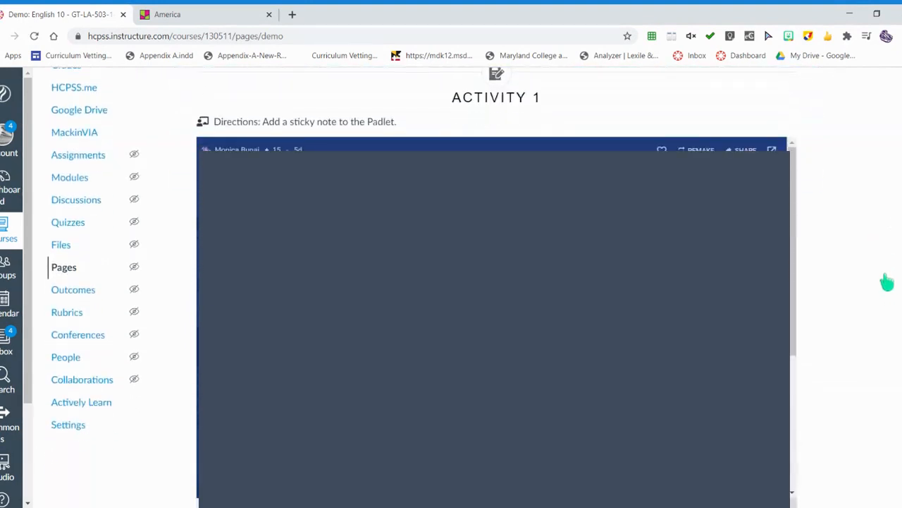
{"action": "scroll", "coordinate": [886, 278], "scroll_direction": "down", "scroll_amount": 1}
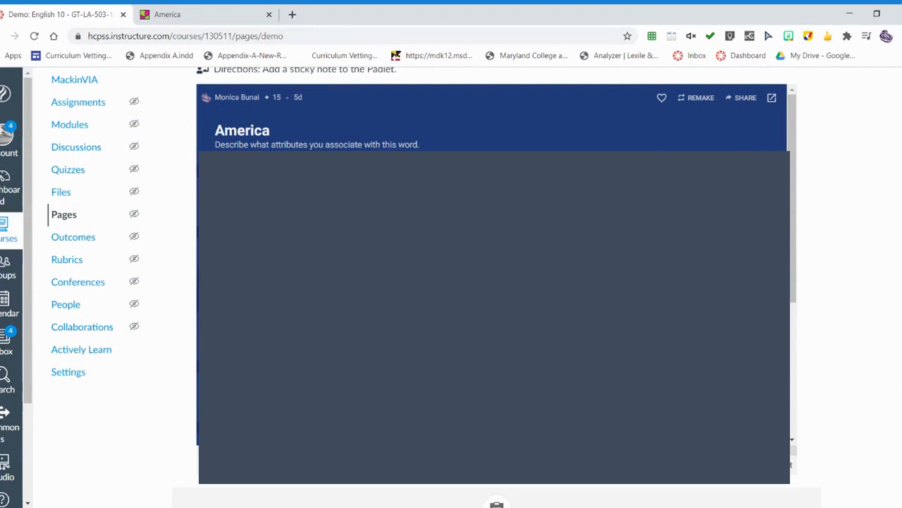
{"action": "scroll", "coordinate": [881, 250], "scroll_direction": "up", "scroll_amount": 4}
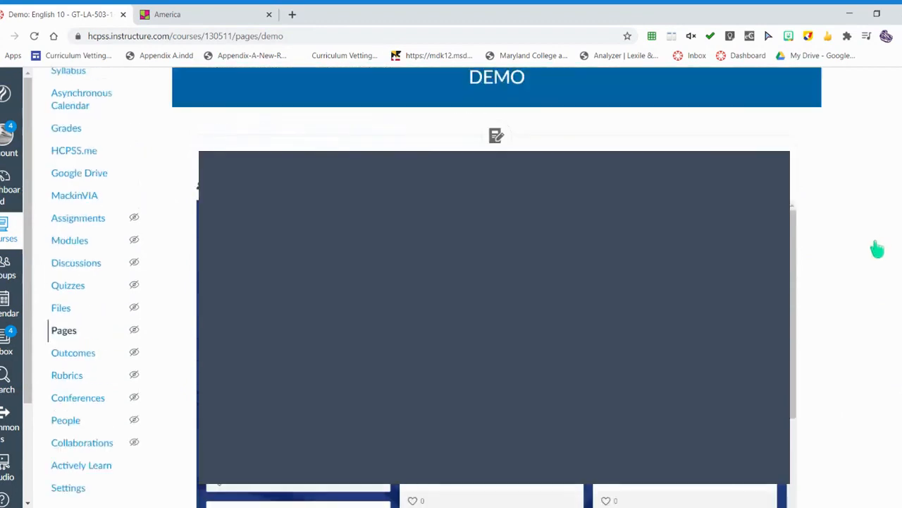
Reopen the Demo page for editing, set the banner section's background to purple and apply the Colored Headings 1 theme.
{"action": "left_click", "coordinate": [674, 137]}
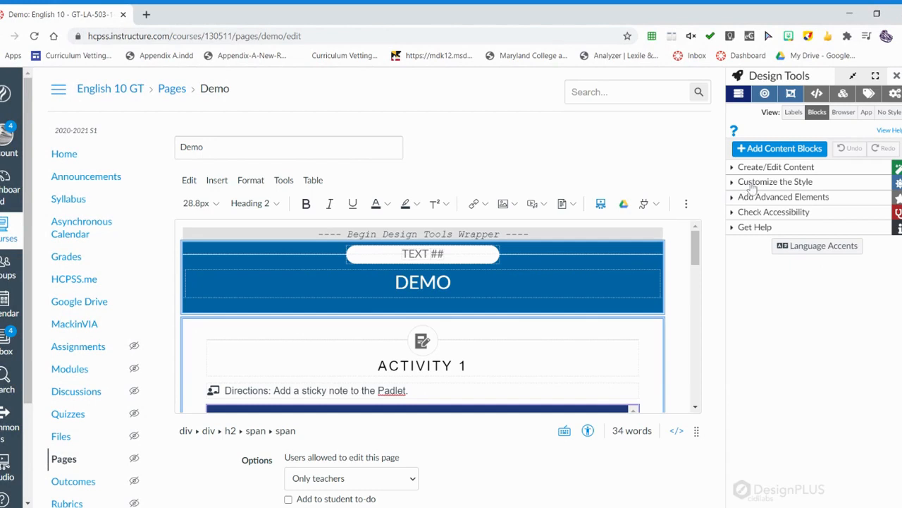
{"action": "left_click", "coordinate": [753, 182]}
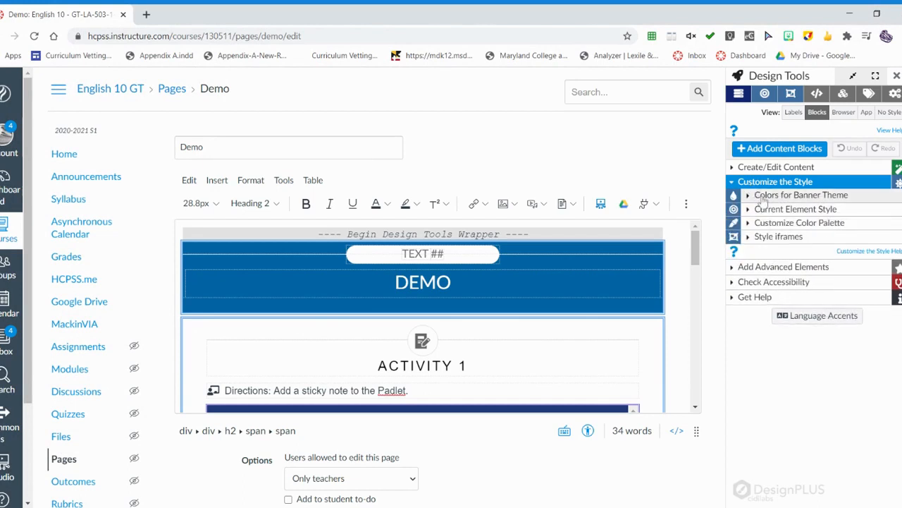
{"action": "left_click", "coordinate": [763, 199]}
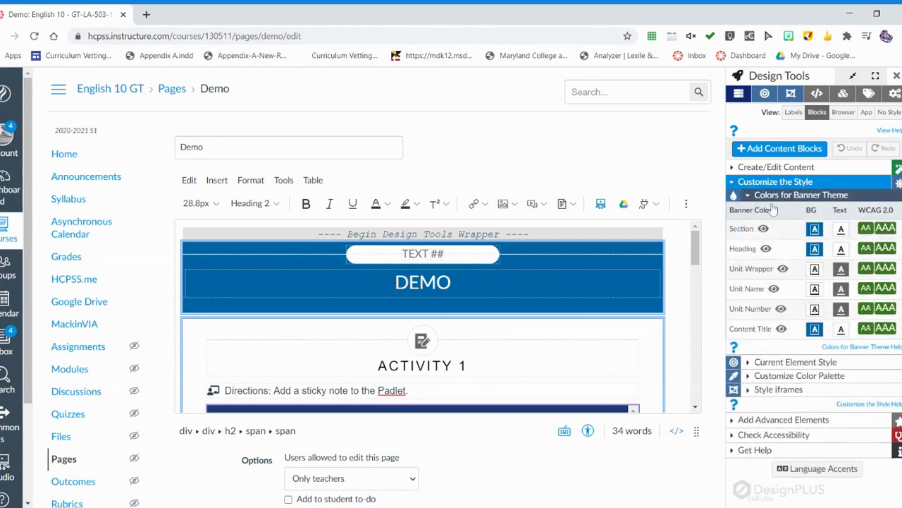
{"action": "left_click", "coordinate": [815, 230]}
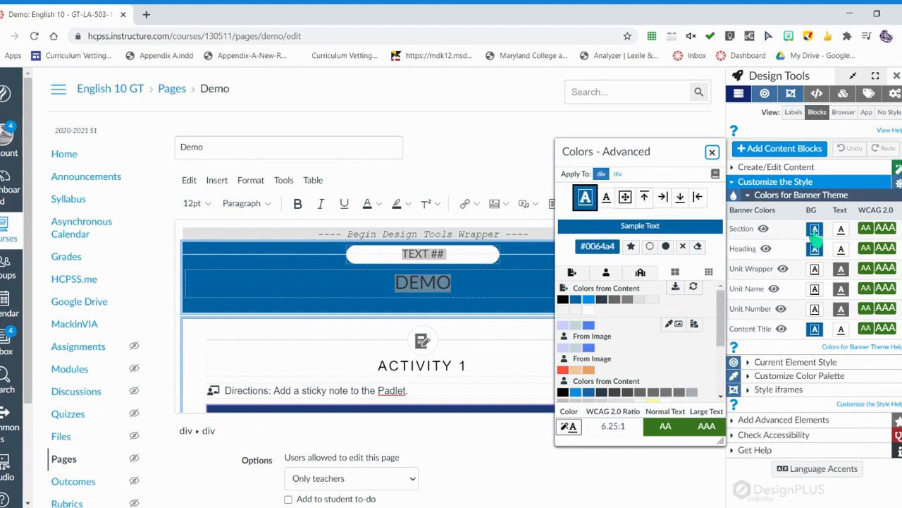
{"action": "left_click", "coordinate": [709, 274]}
{"action": "scroll", "coordinate": [691, 349], "scroll_direction": "down", "scroll_amount": 3}
{"action": "scroll", "coordinate": [694, 356], "scroll_direction": "down", "scroll_amount": 5}
{"action": "left_click", "coordinate": [640, 313]}
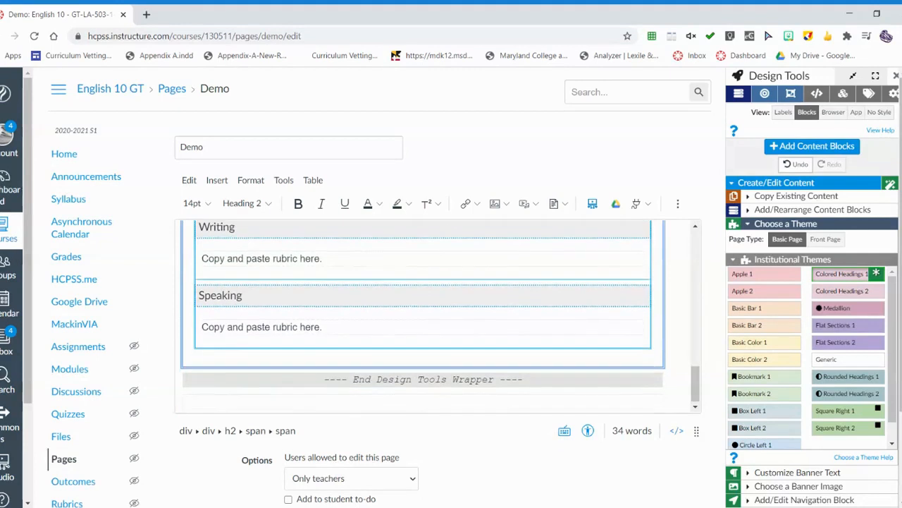
Set the Rubric heading's background to the purple #673ab7 from the content colors.
{"action": "scroll", "coordinate": [423, 317], "scroll_direction": "up", "scroll_amount": 5}
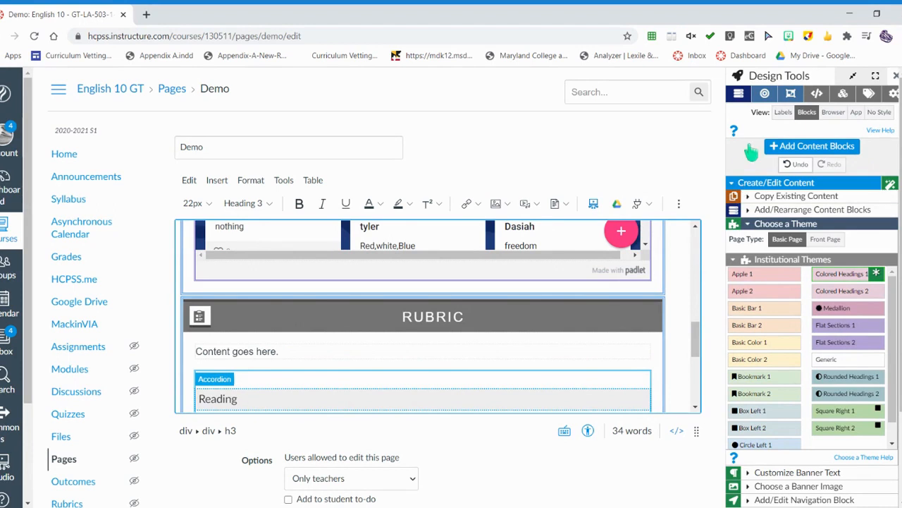
{"action": "left_click", "coordinate": [764, 93]}
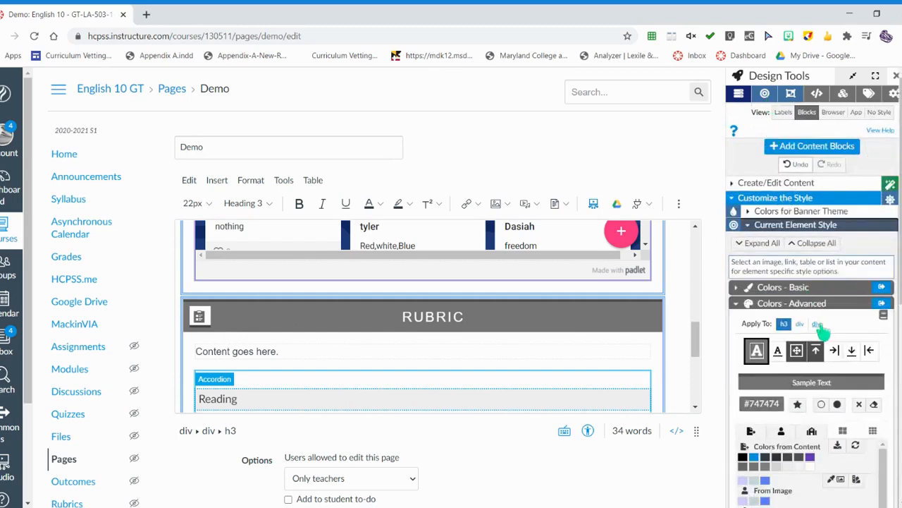
{"action": "scroll", "coordinate": [823, 331], "scroll_direction": "down", "scroll_amount": 3}
{"action": "left_click", "coordinate": [811, 337]}
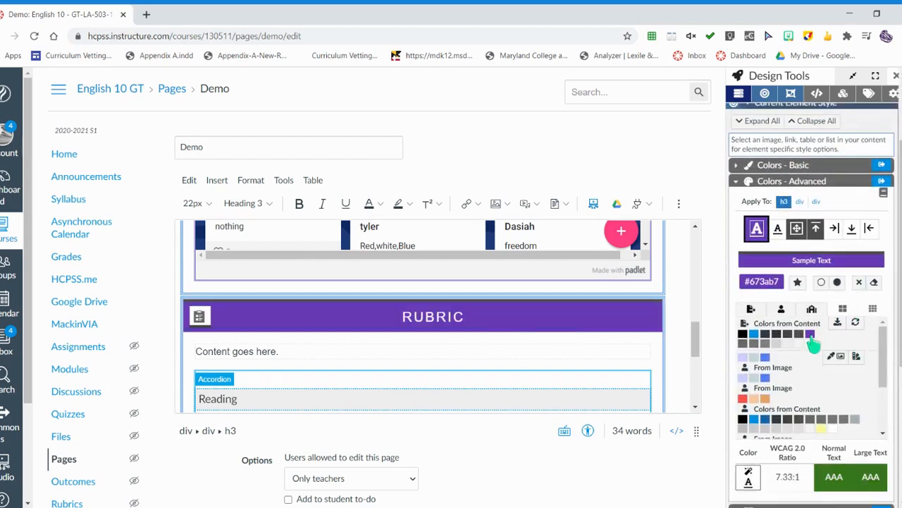
Change the Rubric heading's background to light blue #03a9f4 from the expanded colors.
{"action": "scroll", "coordinate": [813, 343], "scroll_direction": "down", "scroll_amount": 3}
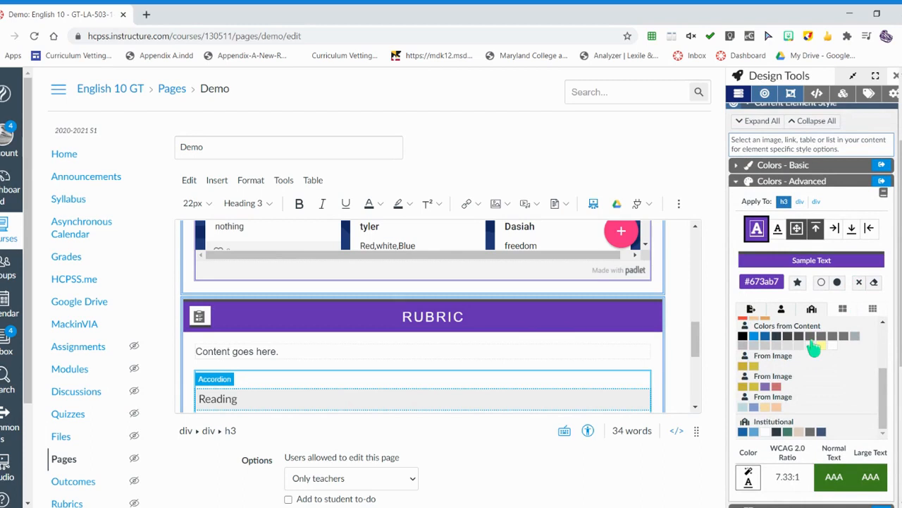
{"action": "scroll", "coordinate": [819, 349], "scroll_direction": "down", "scroll_amount": 3}
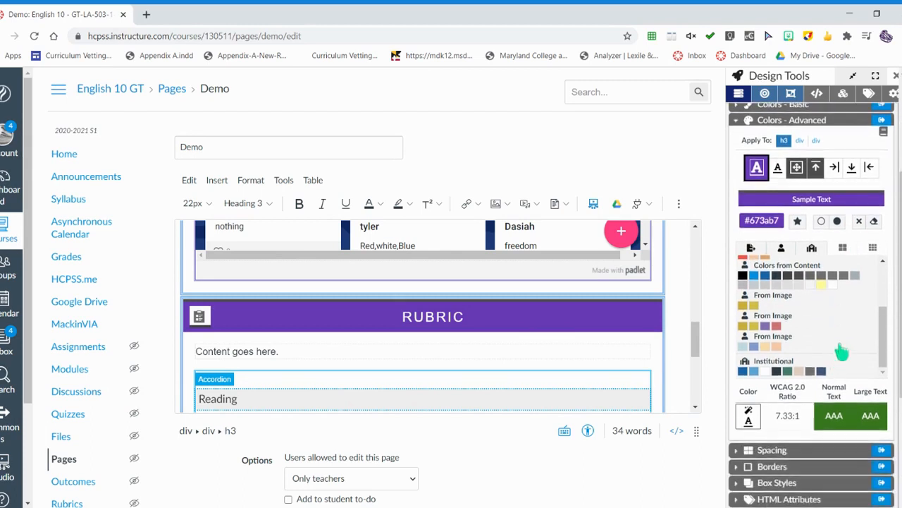
{"action": "left_click", "coordinate": [873, 249]}
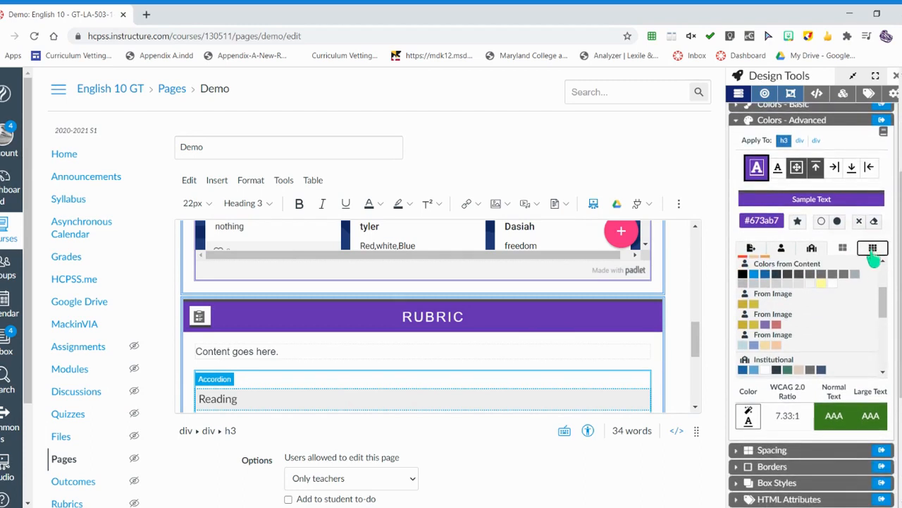
{"action": "scroll", "coordinate": [832, 337], "scroll_direction": "down", "scroll_amount": 3}
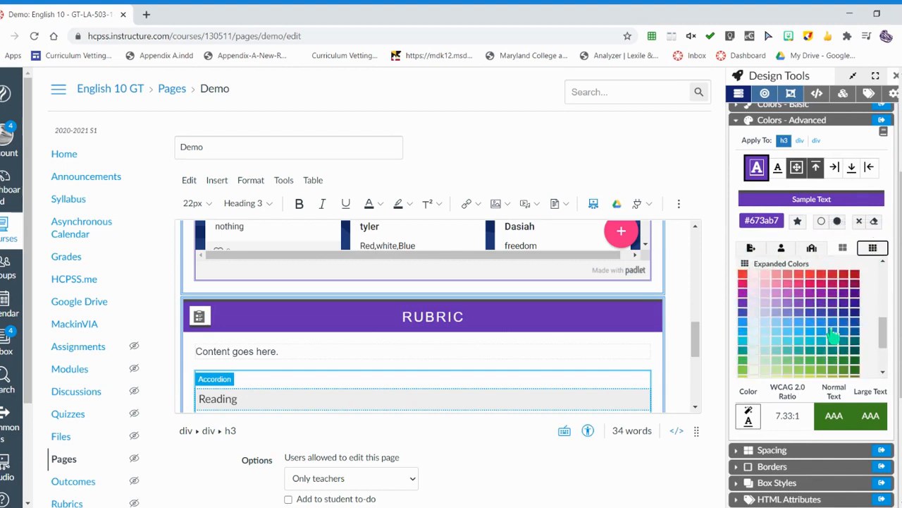
{"action": "scroll", "coordinate": [834, 337], "scroll_direction": "down", "scroll_amount": 3}
{"action": "left_click", "coordinate": [810, 270]}
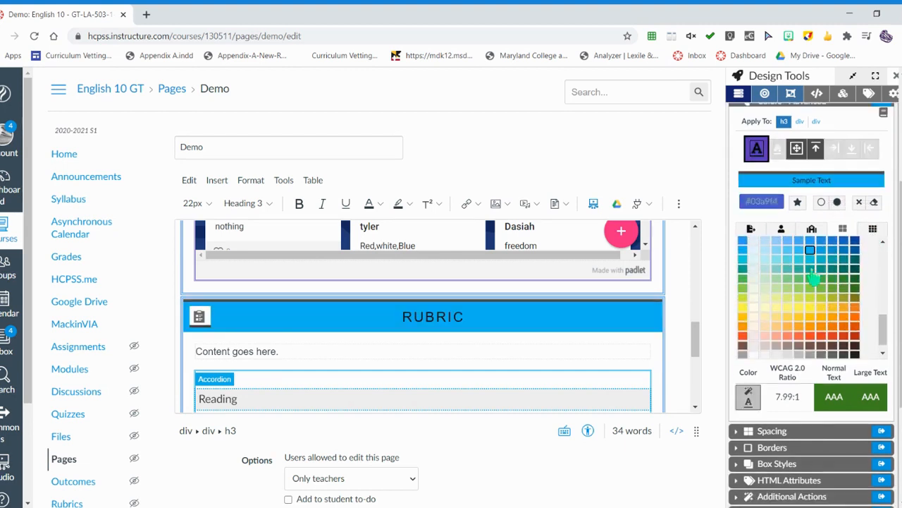
{"action": "left_click", "coordinate": [811, 278]}
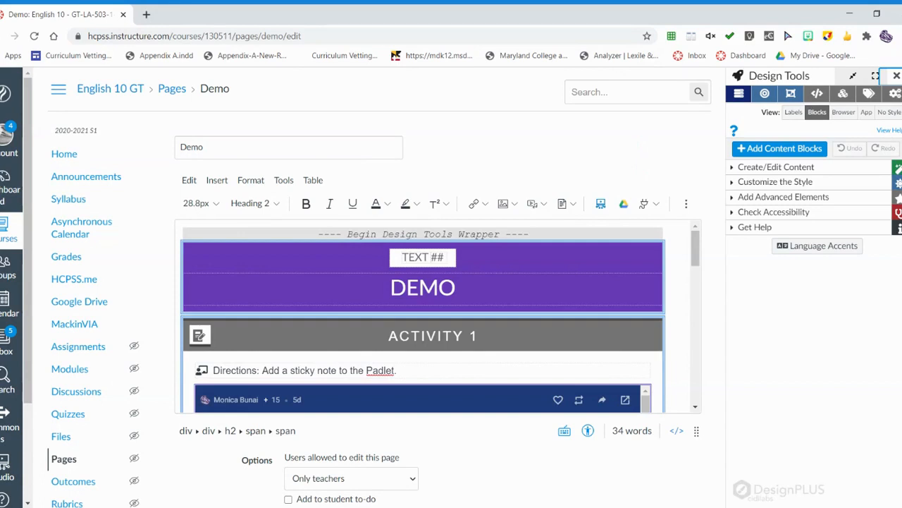
Add a line reading "Literary Devices" between the Activity 1 directions and the embedded Padlet.
{"action": "left_click", "coordinate": [402, 370]}
{"action": "key", "text": "Return"}
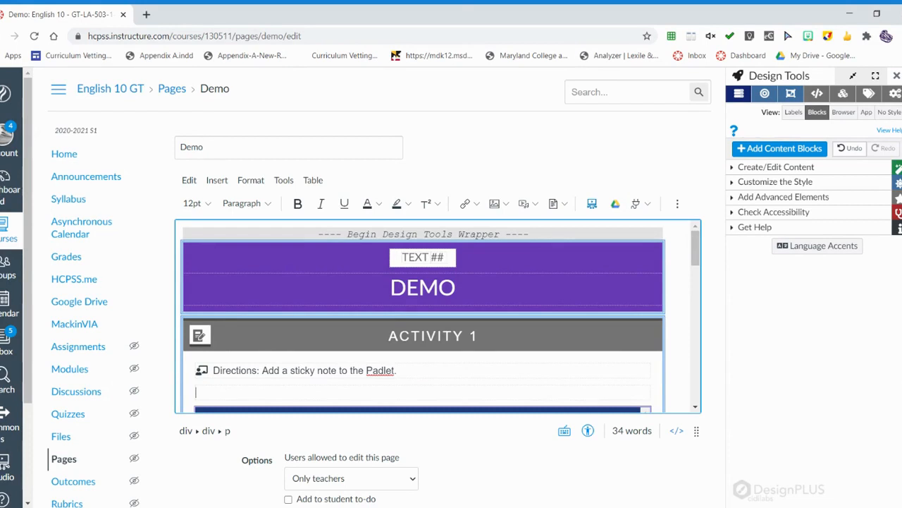
{"action": "type", "text": "Literary Devices"}
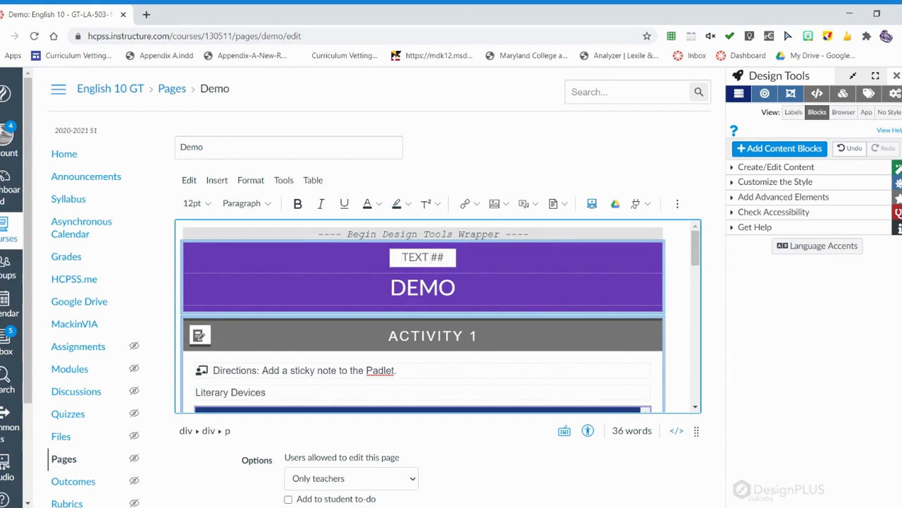
Link the "Literary Devices" text to the published course page Literary Devices.
{"action": "left_click_drag", "start_coordinate": [263, 392], "coordinate": [205, 392]}
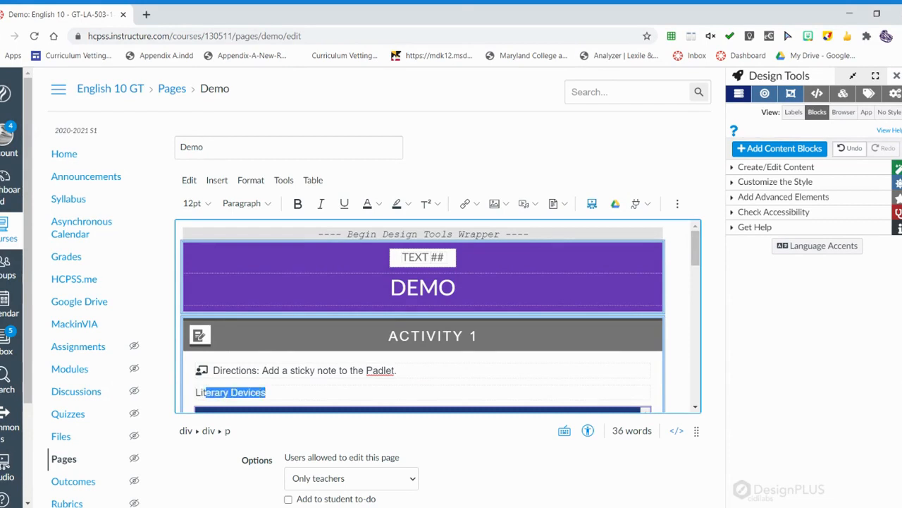
{"action": "left_click", "coordinate": [477, 204]}
{"action": "left_click", "coordinate": [487, 250]}
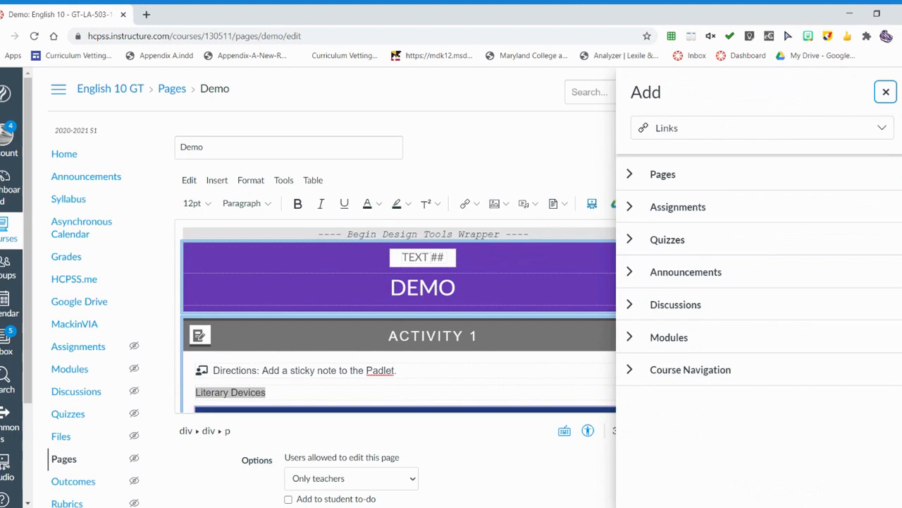
{"action": "left_click", "coordinate": [629, 174]}
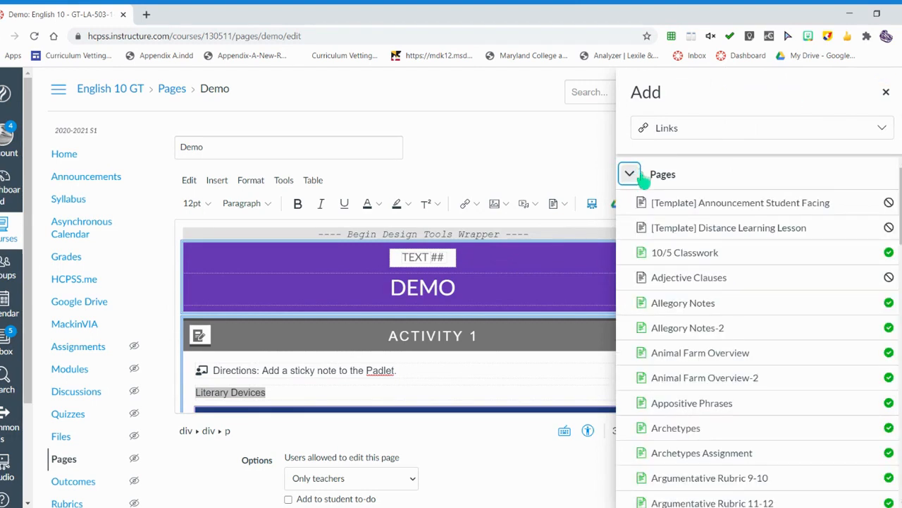
{"action": "scroll", "coordinate": [737, 385], "scroll_direction": "down", "scroll_amount": 1}
{"action": "scroll", "coordinate": [737, 386], "scroll_direction": "down", "scroll_amount": 10}
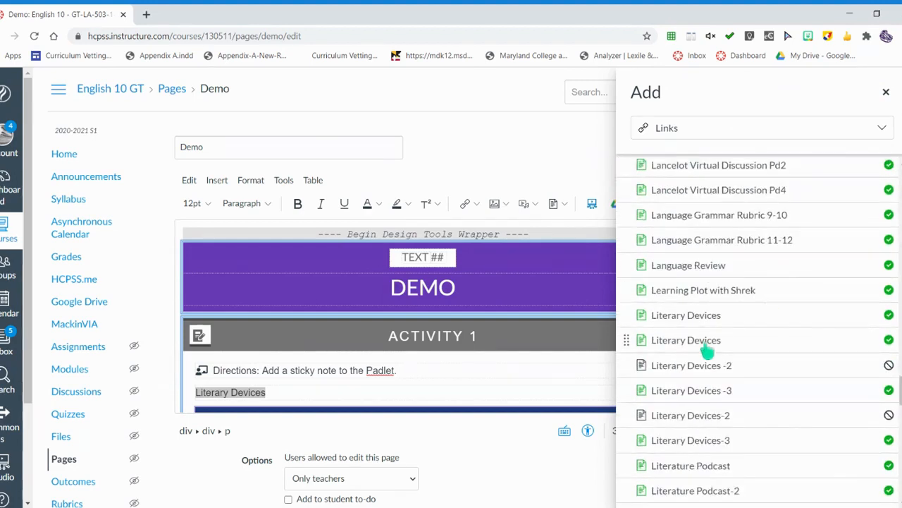
{"action": "left_click", "coordinate": [694, 323]}
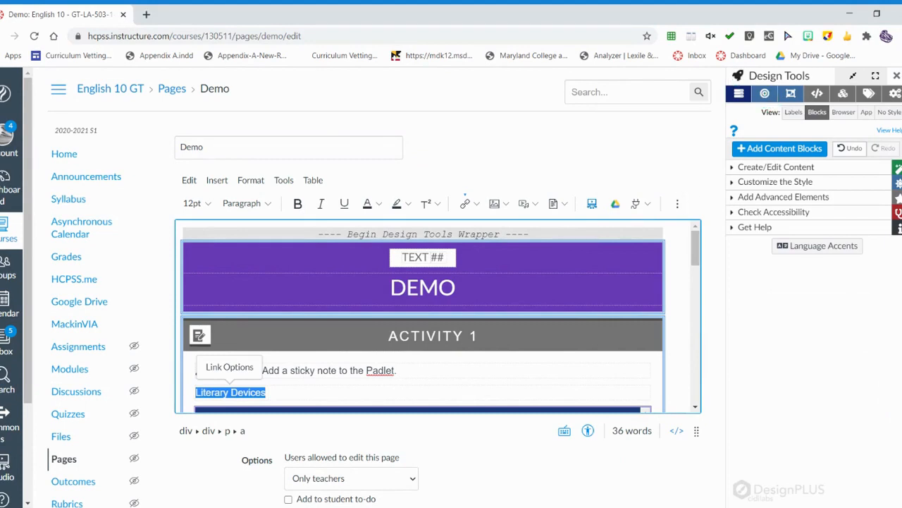
Turn the "Literary Devices" link into a button, trying the Primary style before applying the solid Info style.
{"action": "left_click", "coordinate": [765, 95]}
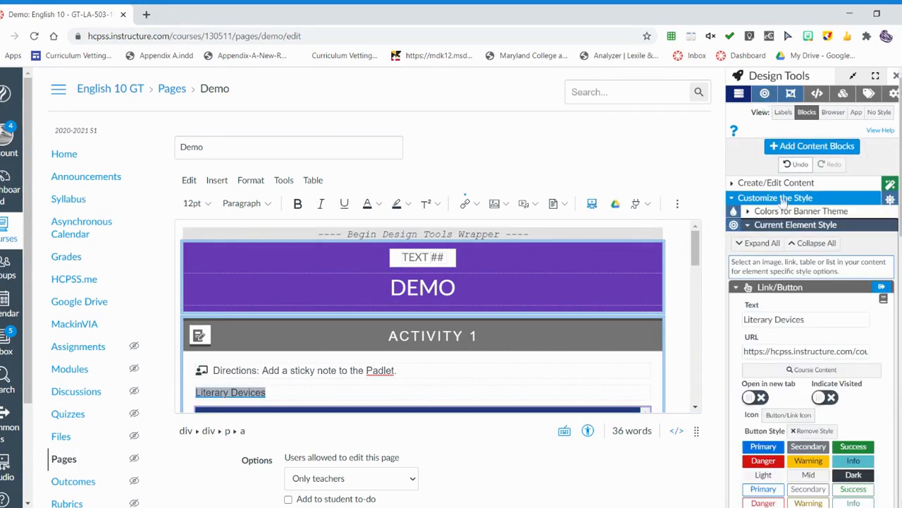
{"action": "scroll", "coordinate": [885, 398], "scroll_direction": "down", "scroll_amount": 1}
{"action": "scroll", "coordinate": [885, 397], "scroll_direction": "down", "scroll_amount": 2}
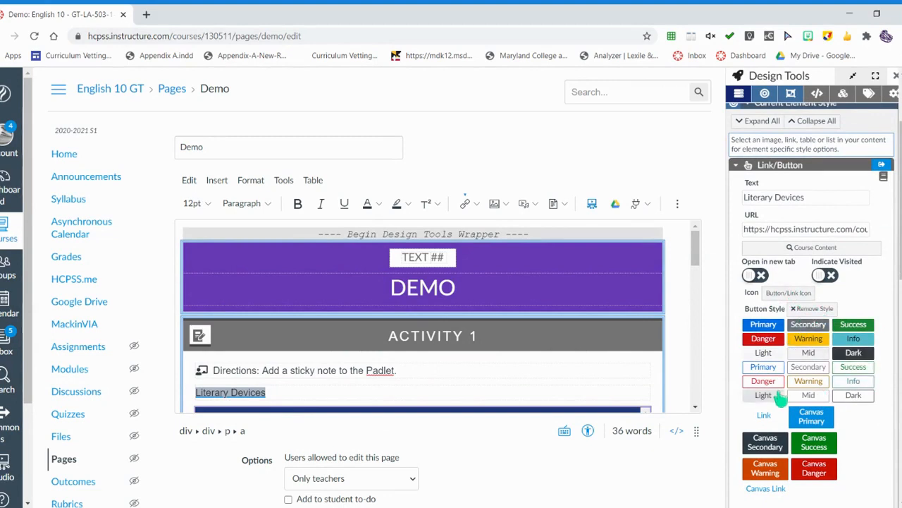
{"action": "left_click", "coordinate": [762, 325]}
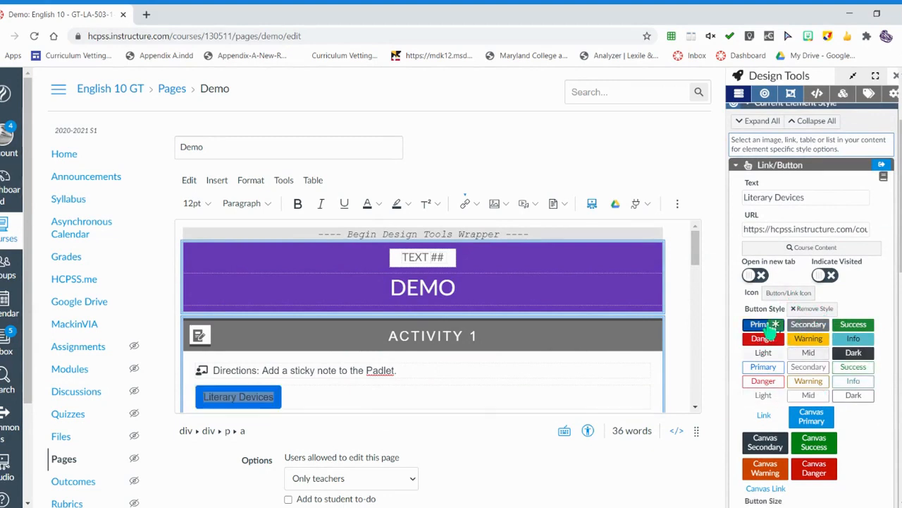
{"action": "left_click", "coordinate": [853, 338]}
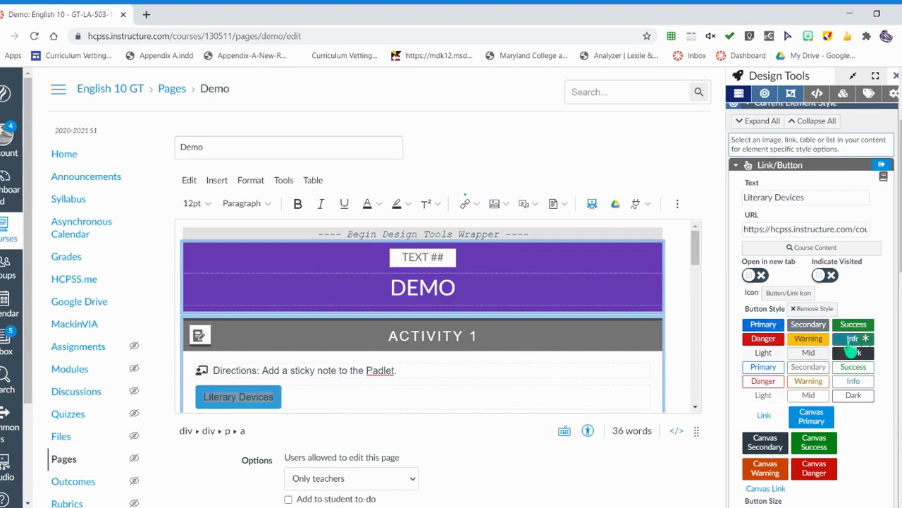
Try the large, small, mini and block sizes on the "Literary Devices" button and return it to the Default size.
{"action": "scroll", "coordinate": [851, 353], "scroll_direction": "down", "scroll_amount": 1}
{"action": "scroll", "coordinate": [853, 356], "scroll_direction": "down", "scroll_amount": 3}
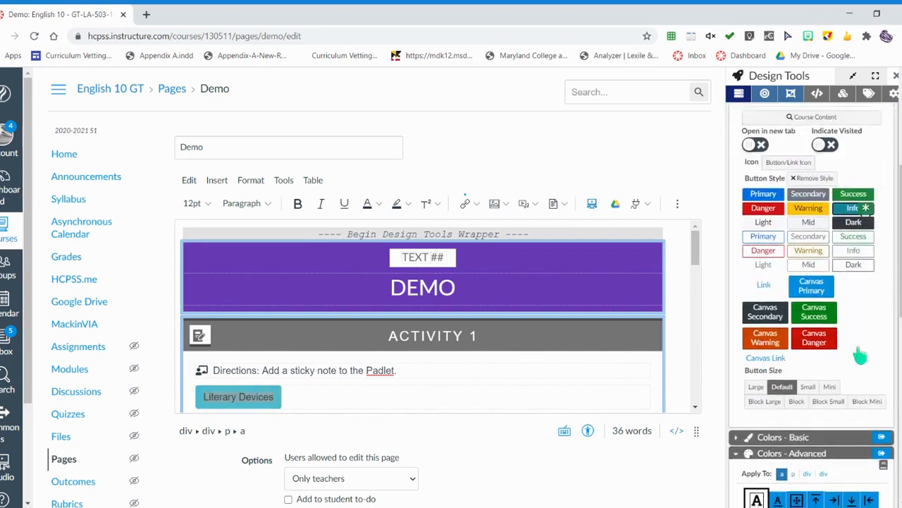
{"action": "scroll", "coordinate": [860, 356], "scroll_direction": "down", "scroll_amount": 2}
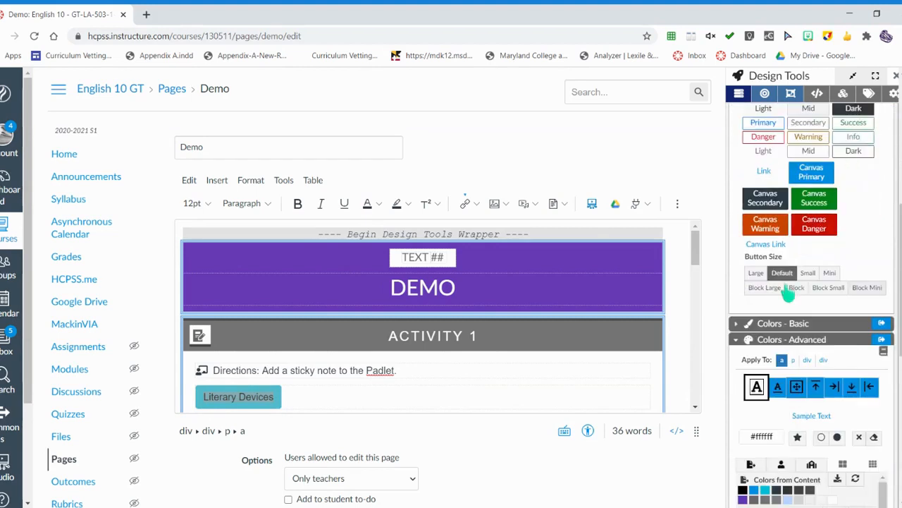
{"action": "left_click", "coordinate": [756, 274]}
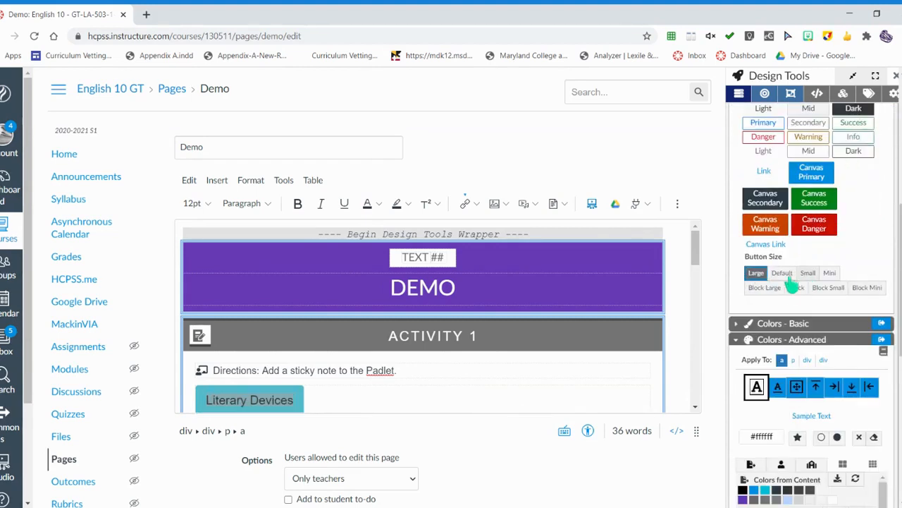
{"action": "left_click", "coordinate": [782, 273]}
{"action": "left_click", "coordinate": [808, 274]}
{"action": "left_click", "coordinate": [826, 275]}
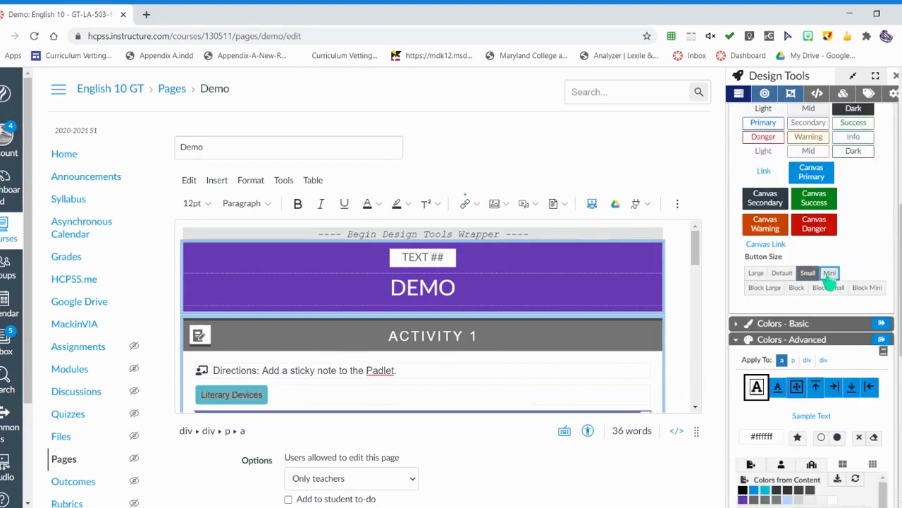
{"action": "left_click", "coordinate": [762, 289]}
{"action": "scroll", "coordinate": [658, 351], "scroll_direction": "down", "scroll_amount": 1}
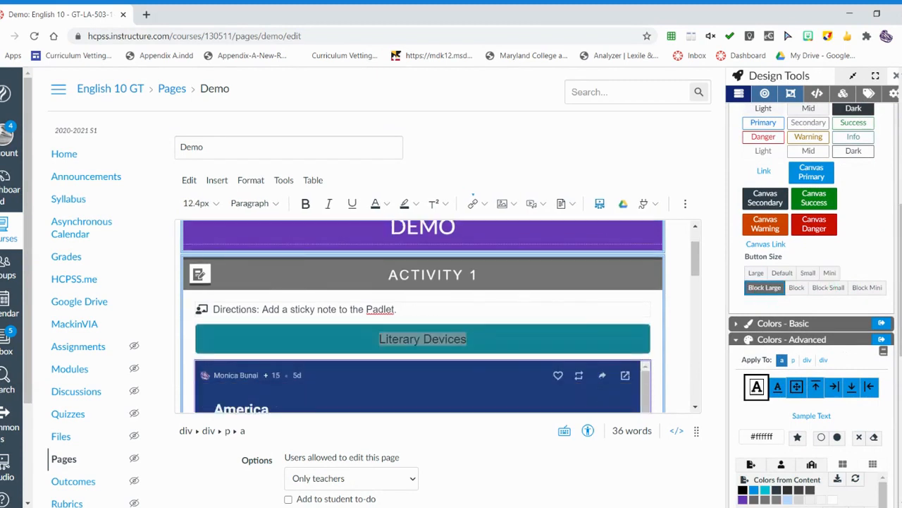
{"action": "left_click", "coordinate": [796, 287]}
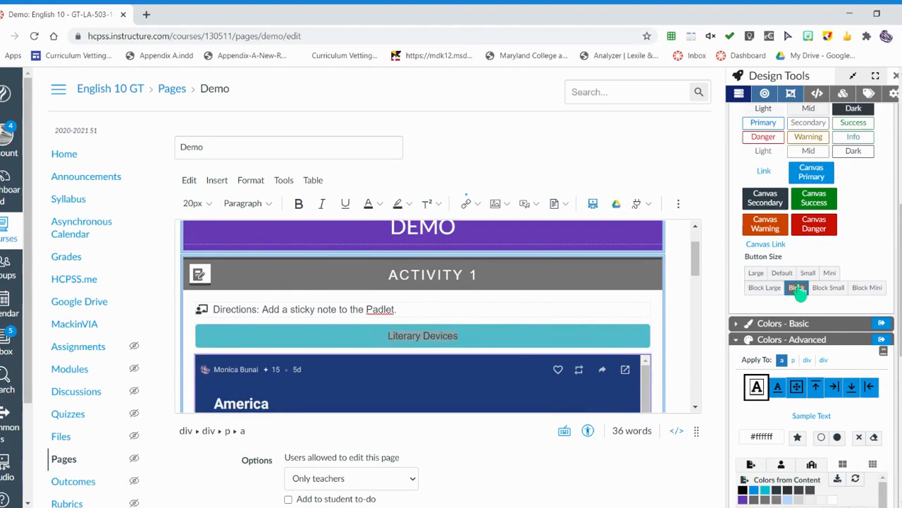
{"action": "left_click", "coordinate": [828, 288]}
{"action": "left_click", "coordinate": [866, 289]}
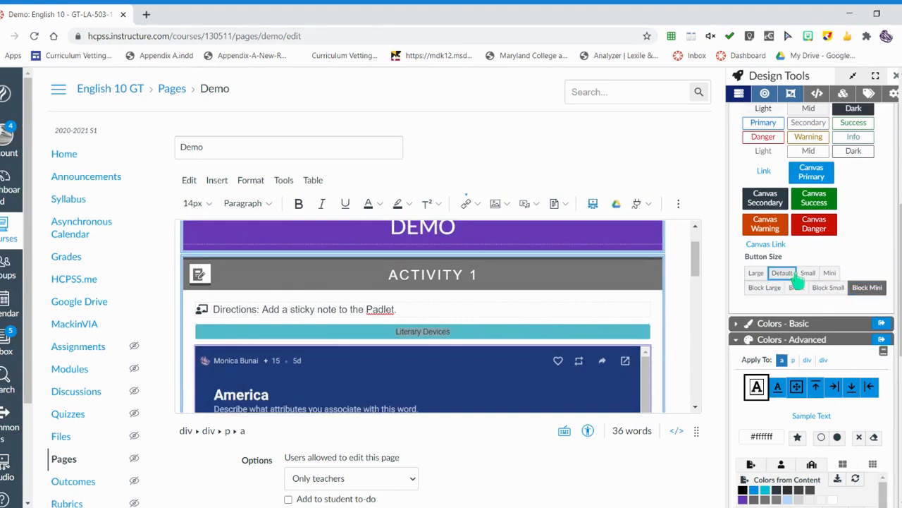
{"action": "left_click", "coordinate": [799, 278]}
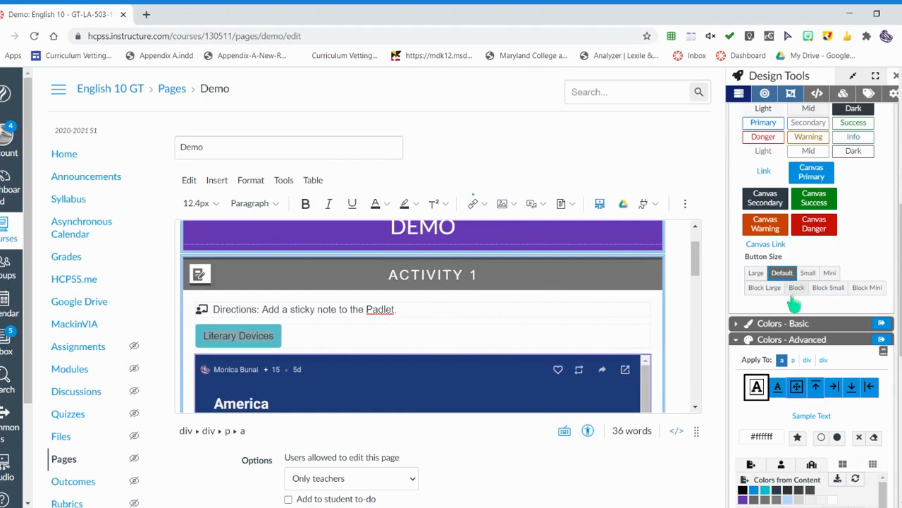
Try the solid Danger and Primary styles on the "Literary Devices" button, returning it to Info.
{"action": "scroll", "coordinate": [797, 313], "scroll_direction": "up", "scroll_amount": 1}
{"action": "left_click", "coordinate": [760, 157]}
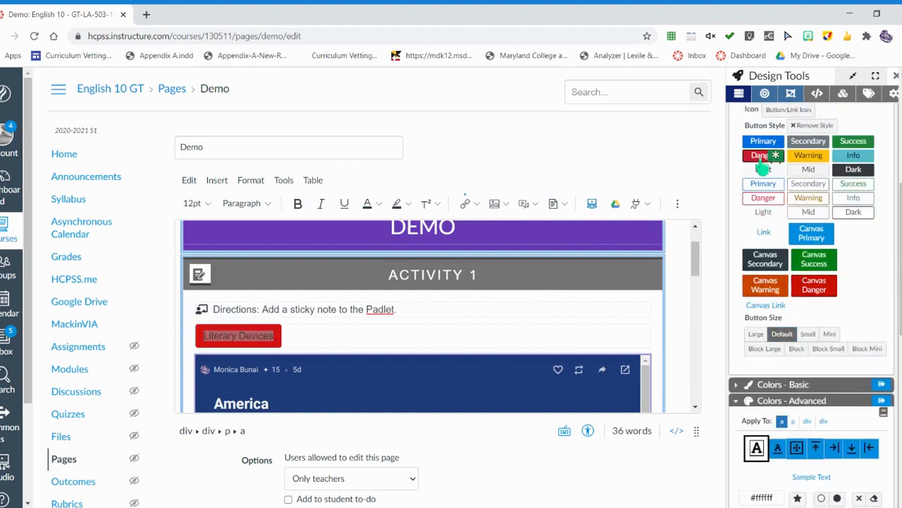
{"action": "left_click", "coordinate": [763, 143]}
{"action": "left_click", "coordinate": [854, 156]}
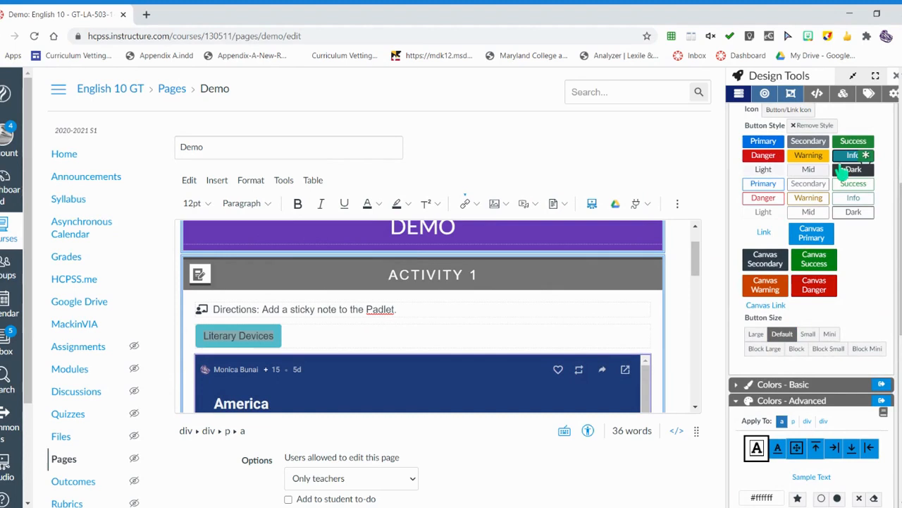
Change the "Literary Devices" button's background, trying the content blue #008ee2 before choosing the light lavender from the image colors.
{"action": "scroll", "coordinate": [809, 243], "scroll_direction": "down", "scroll_amount": 3}
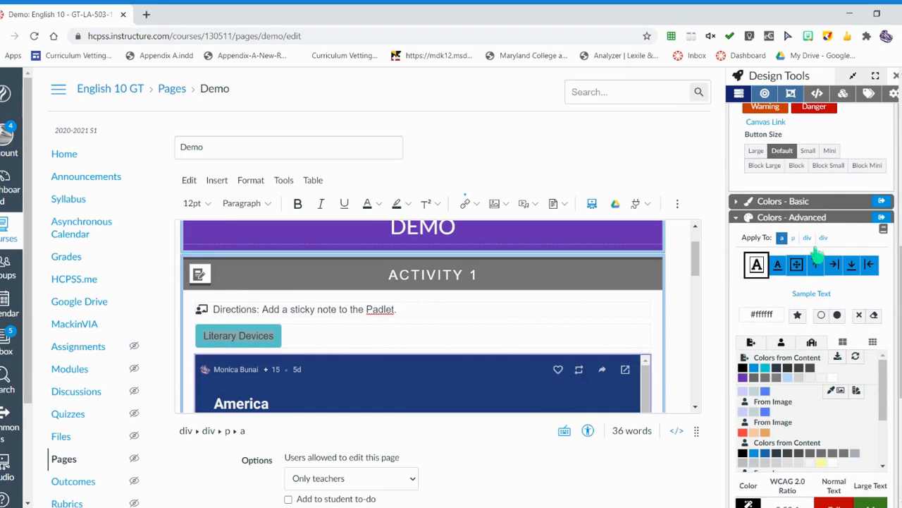
{"action": "left_click", "coordinate": [783, 241]}
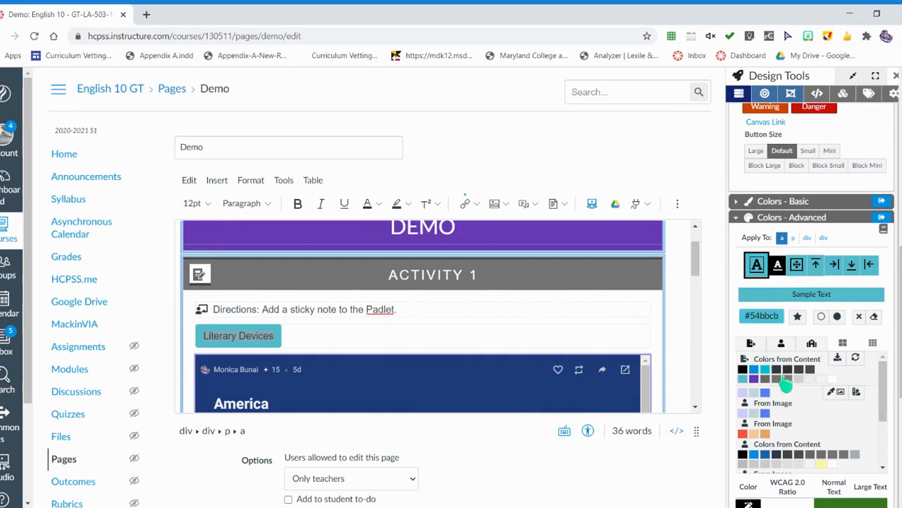
{"action": "left_click", "coordinate": [754, 371]}
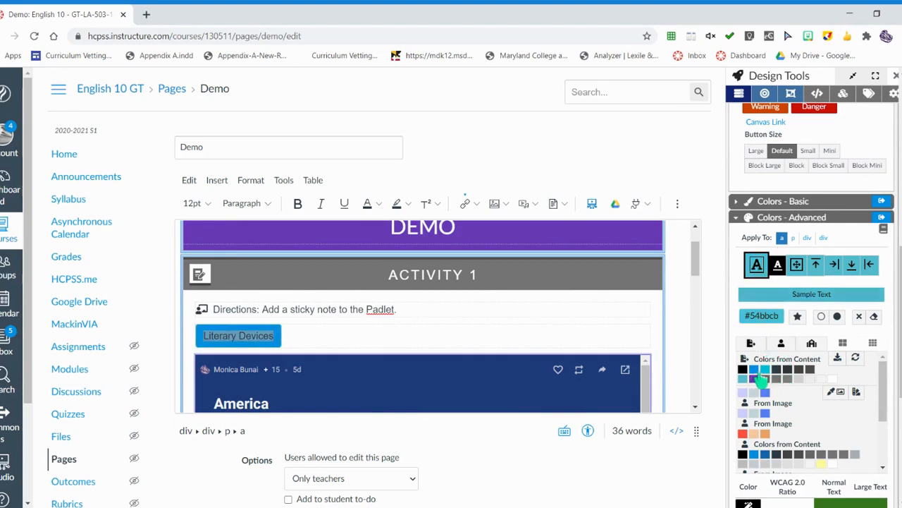
{"action": "left_click", "coordinate": [744, 414]}
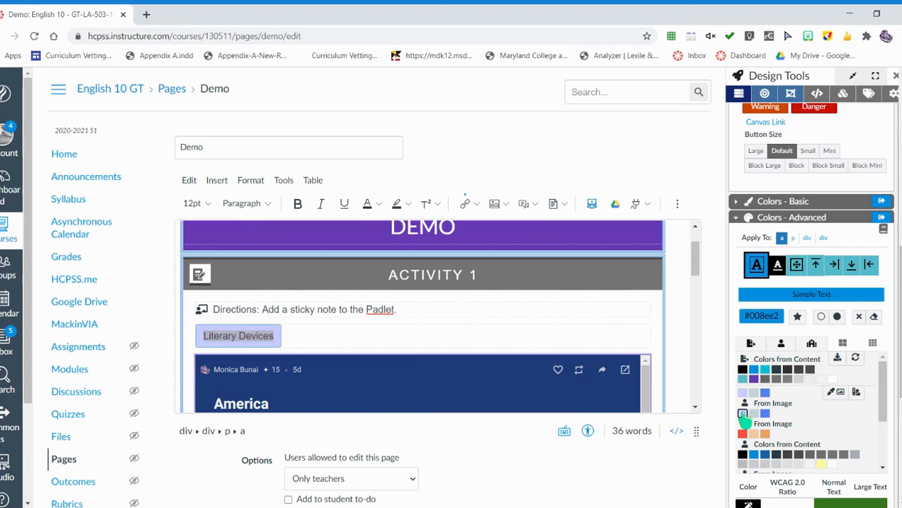
Set all borders of the "Literary Devices" button to the lavender #cbcdff and save the page.
{"action": "left_click", "coordinate": [238, 335]}
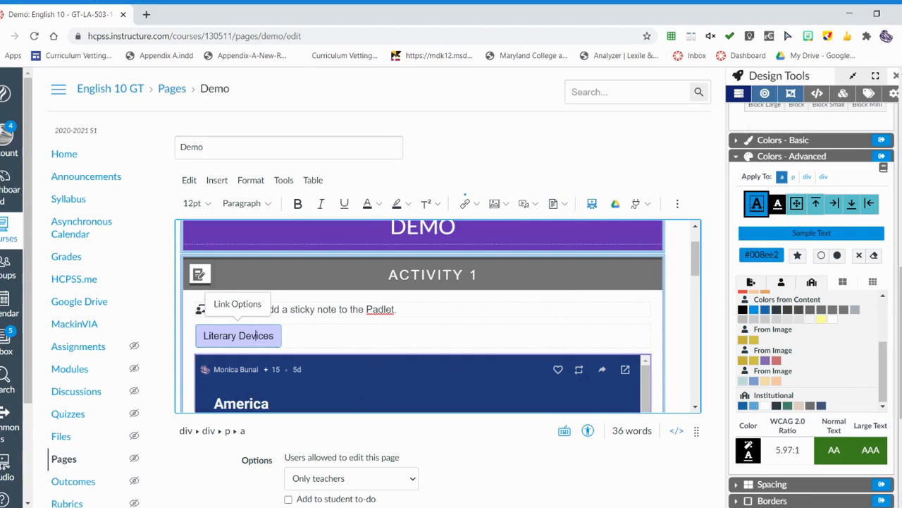
{"action": "left_click", "coordinate": [796, 205]}
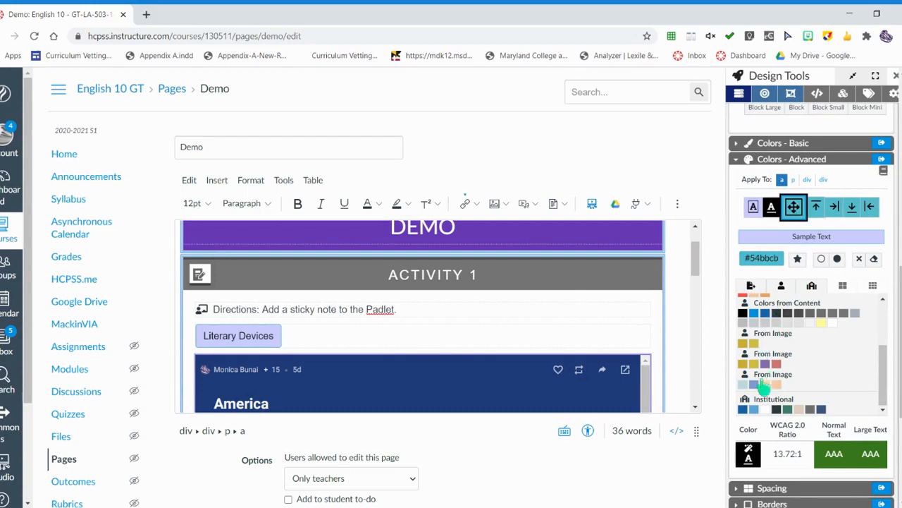
{"action": "scroll", "coordinate": [755, 356], "scroll_direction": "up", "scroll_amount": 5}
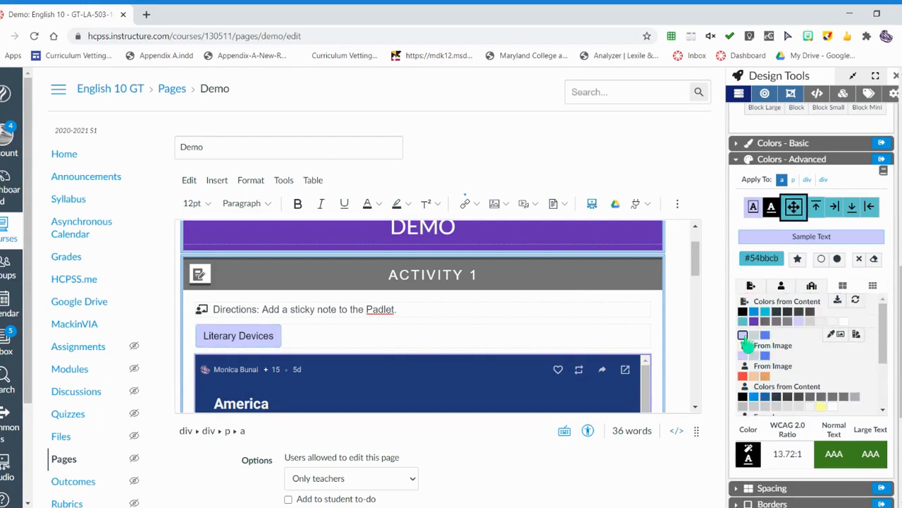
{"action": "left_click", "coordinate": [744, 336]}
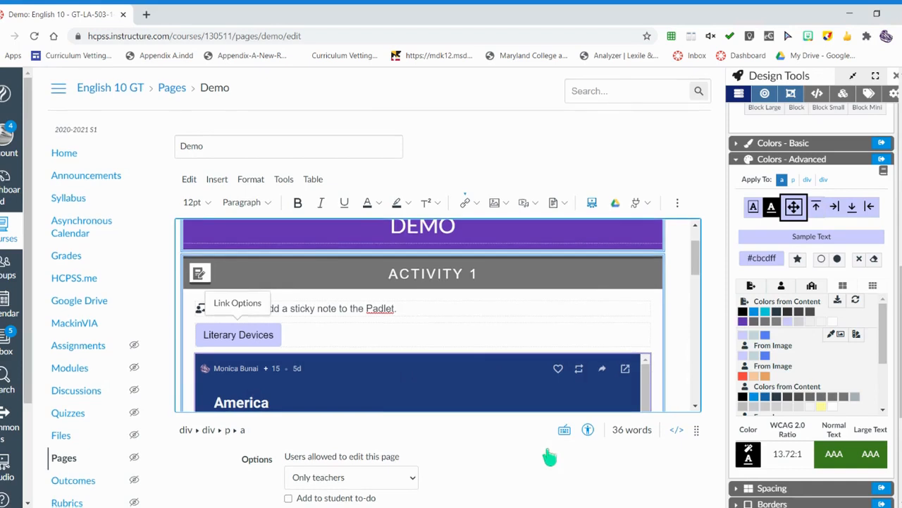
{"action": "scroll", "coordinate": [547, 451], "scroll_direction": "down", "scroll_amount": 3}
{"action": "left_click", "coordinate": [686, 426]}
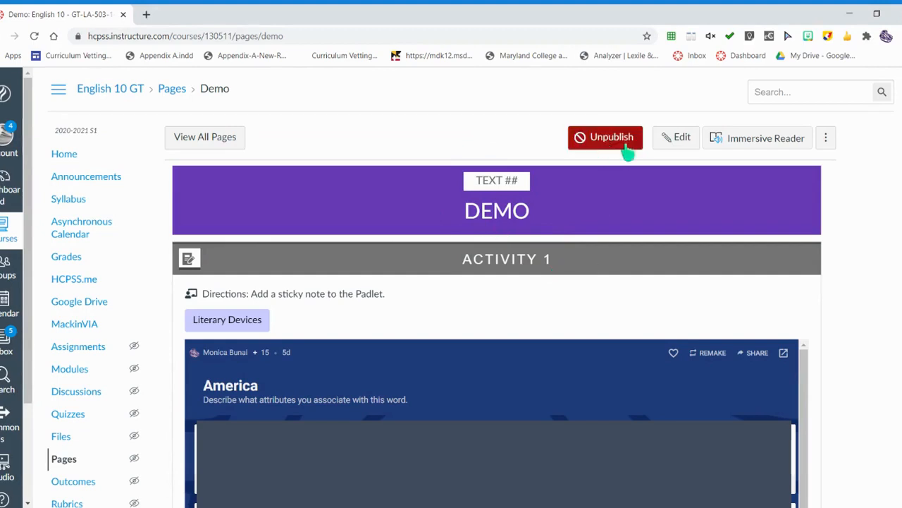
Reopen the Demo page for editing and upload the image hero's journey.jpg onto a new line below the banner's DEMO title.
{"action": "left_click", "coordinate": [677, 141]}
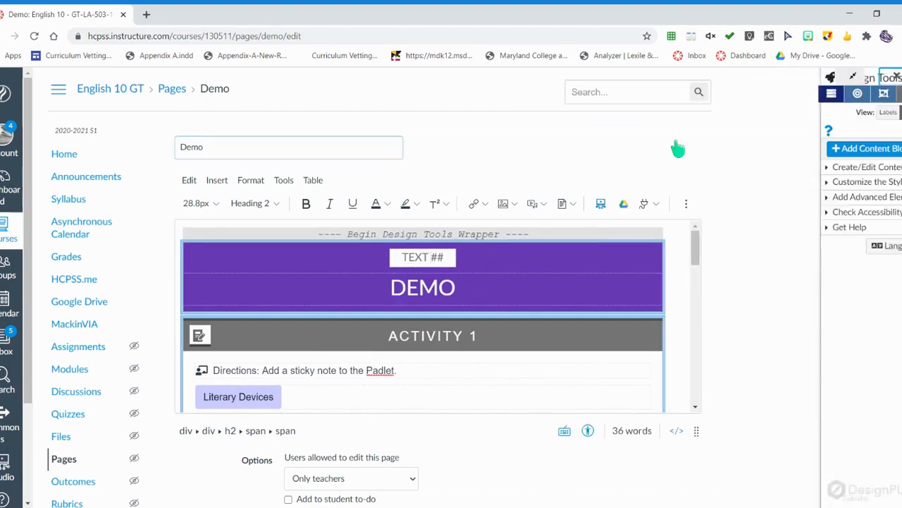
{"action": "left_click", "coordinate": [456, 288]}
{"action": "key", "text": "Return"}
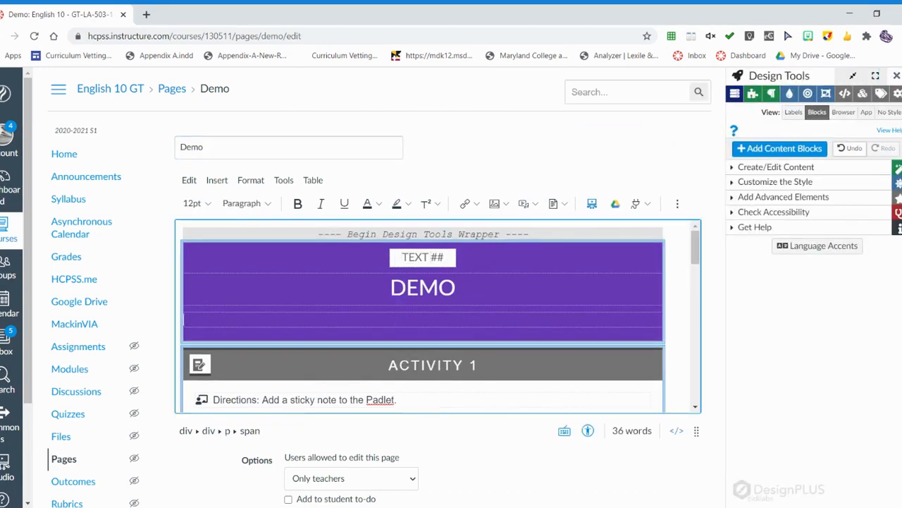
{"action": "left_click", "coordinate": [505, 204]}
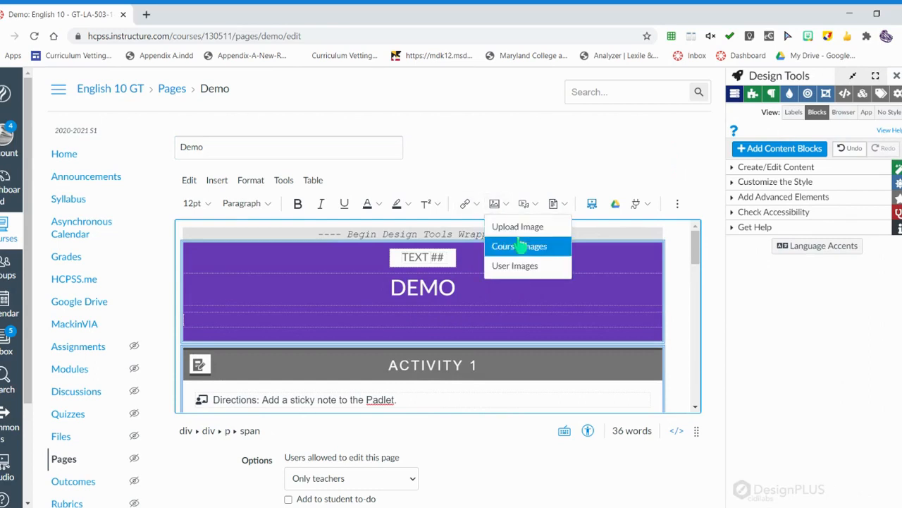
{"action": "left_click", "coordinate": [513, 232]}
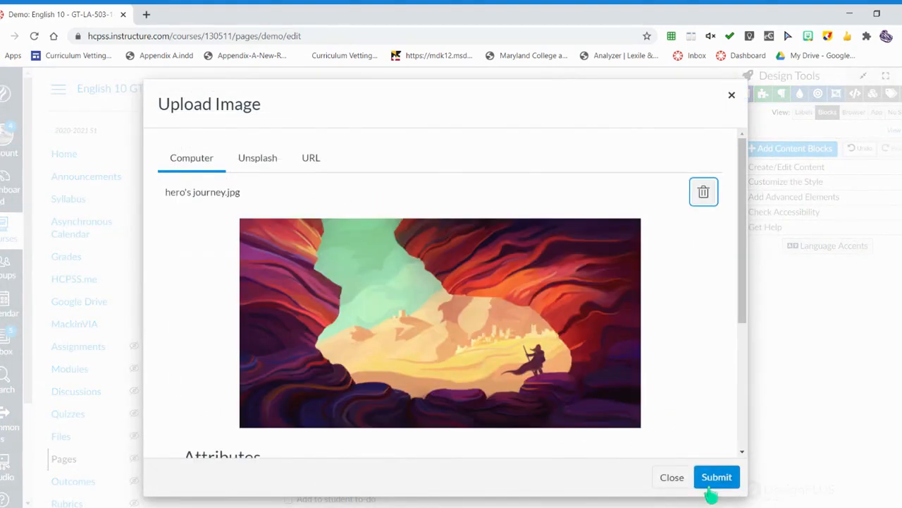
{"action": "left_click", "coordinate": [717, 477]}
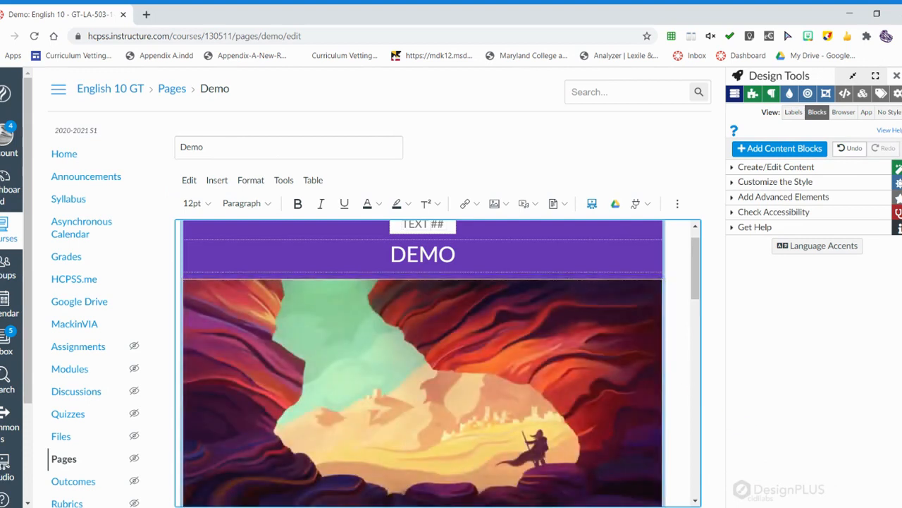
Shrink the hero's journey image to about a third of the banner's width and center it below the DEMO title.
{"action": "left_click", "coordinate": [423, 391]}
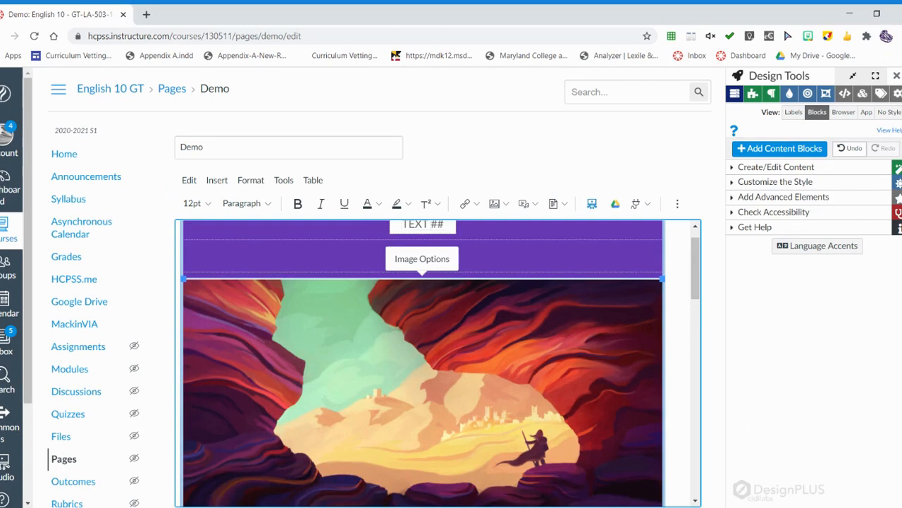
{"action": "left_click_drag", "start_coordinate": [662, 279], "coordinate": [354, 368]}
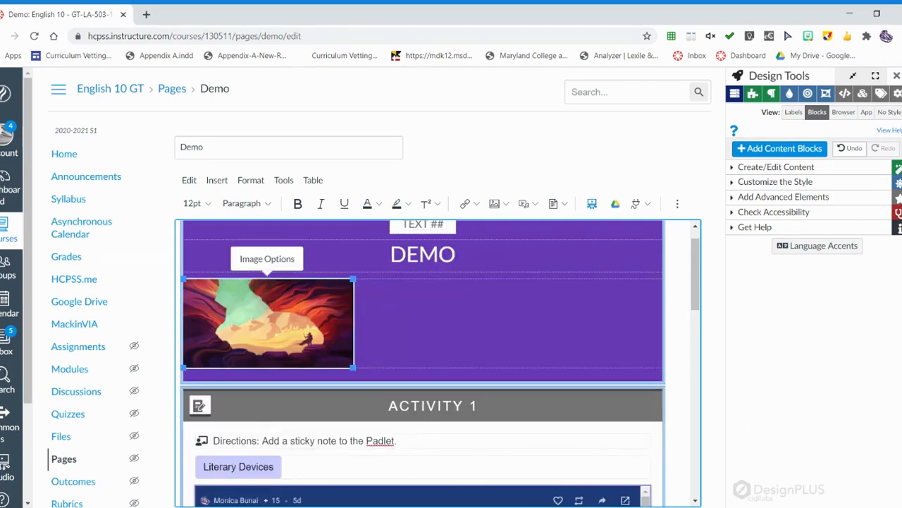
{"action": "left_click", "coordinate": [678, 203]}
{"action": "left_click", "coordinate": [530, 227]}
{"action": "left_click", "coordinate": [570, 256]}
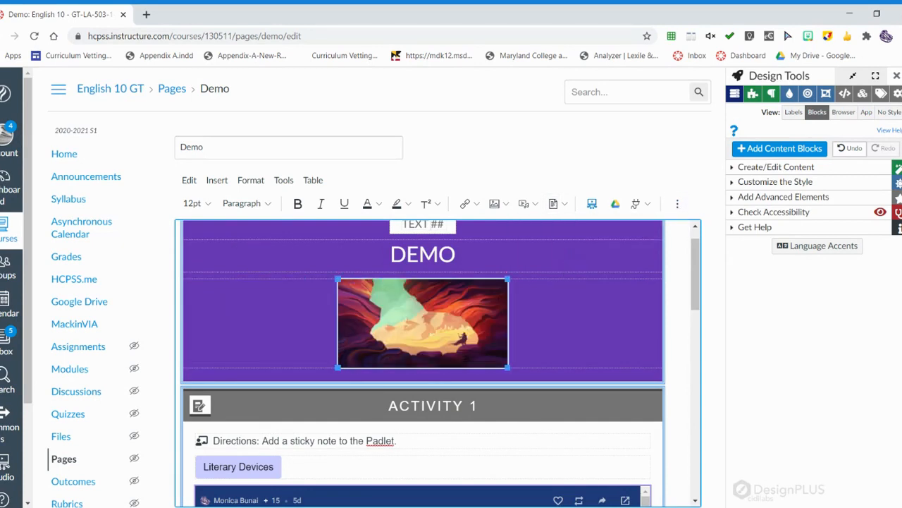
Apply the rounded image style with a white border to the banner image and save the page.
{"action": "left_click", "coordinate": [808, 99]}
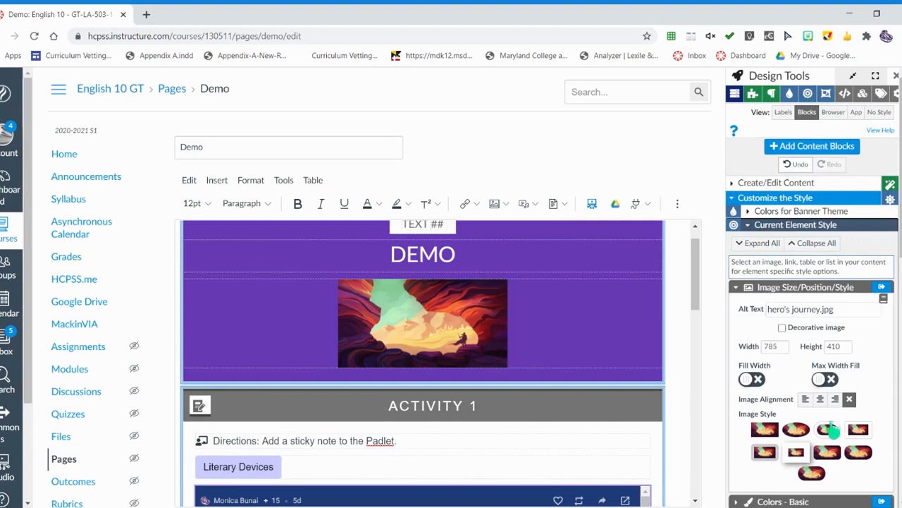
{"action": "left_click", "coordinate": [829, 432]}
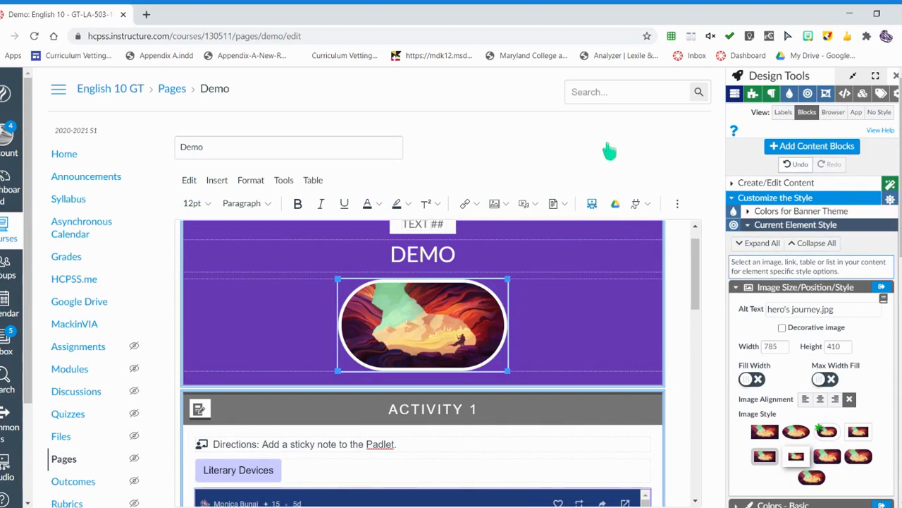
{"action": "scroll", "coordinate": [604, 151], "scroll_direction": "down", "scroll_amount": 5}
{"action": "left_click", "coordinate": [690, 474]}
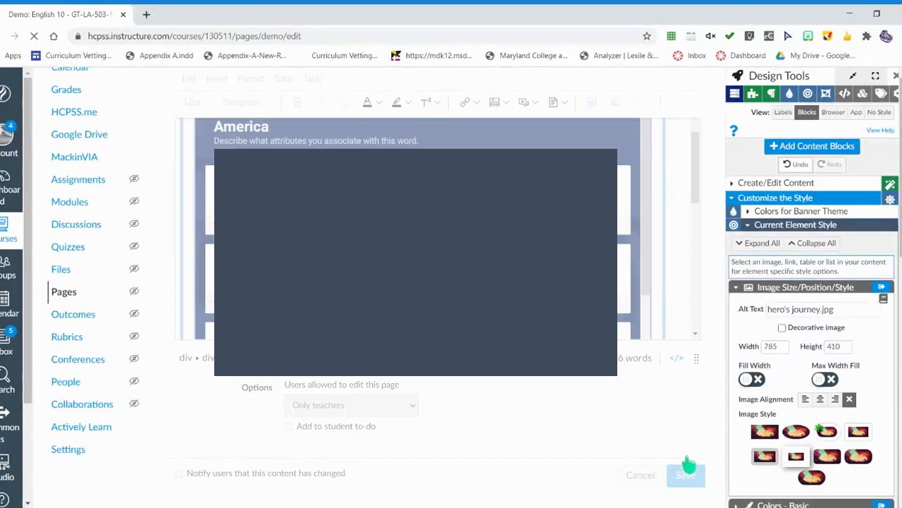